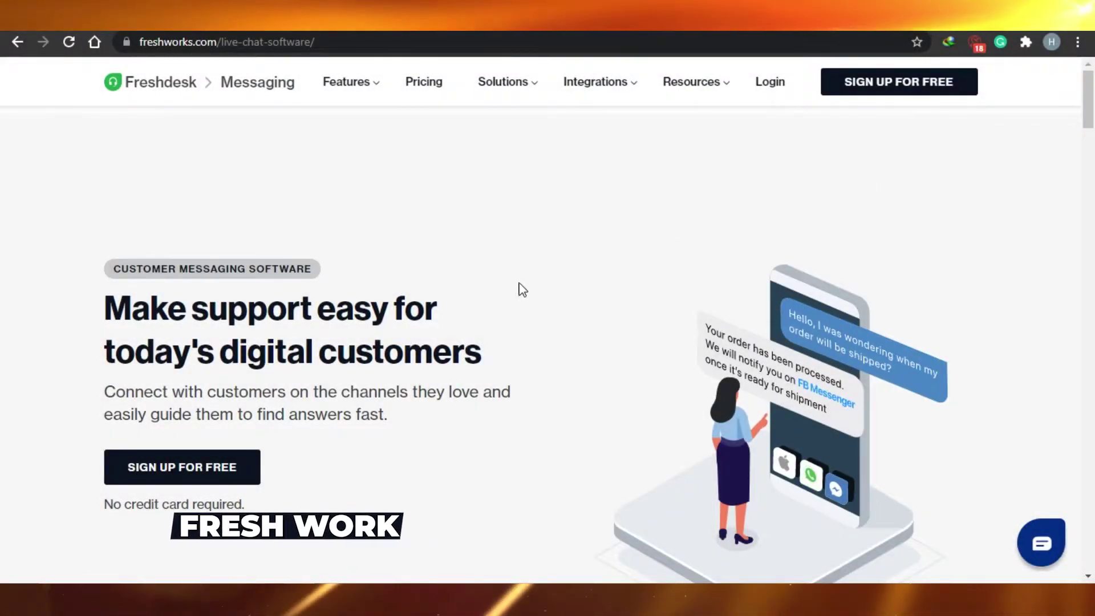
# - Open the free-trial signup form, autofill it from browser-saved details, and submit to create the account
pyautogui.click(207, 475)
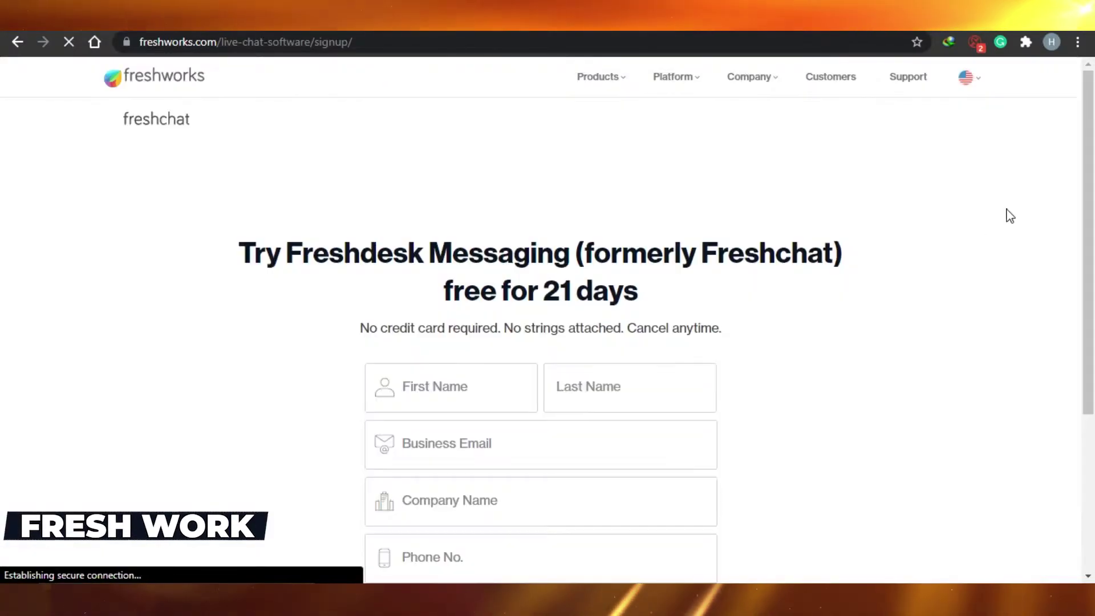
pyautogui.scroll(-4, 1092, 151)
pyautogui.scroll(2, 1093, 151)
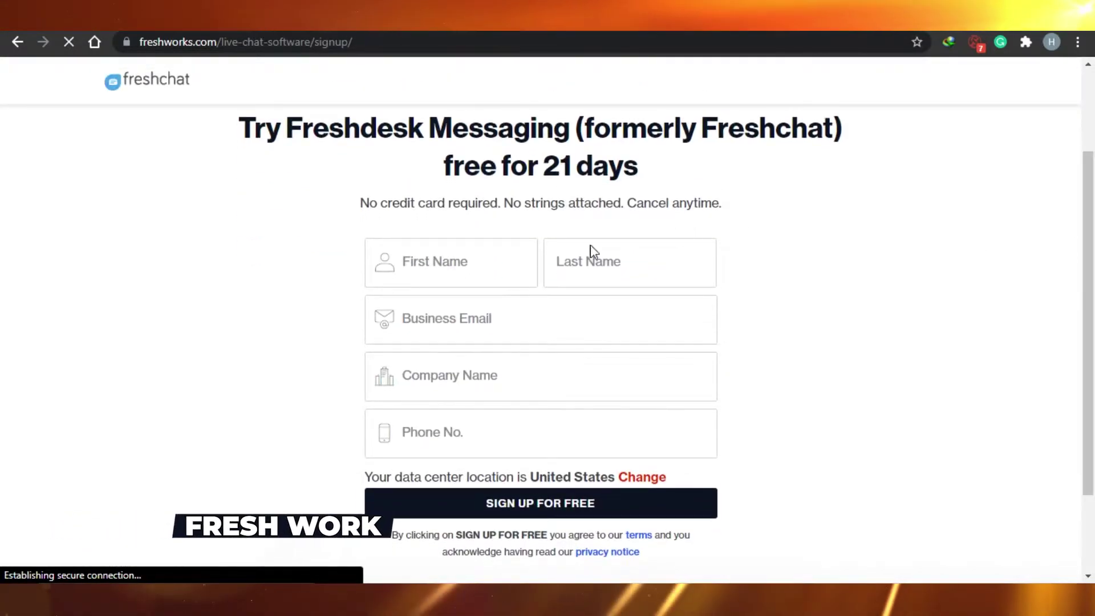
pyautogui.click(418, 272)
pyautogui.click(417, 270)
pyautogui.click(428, 299)
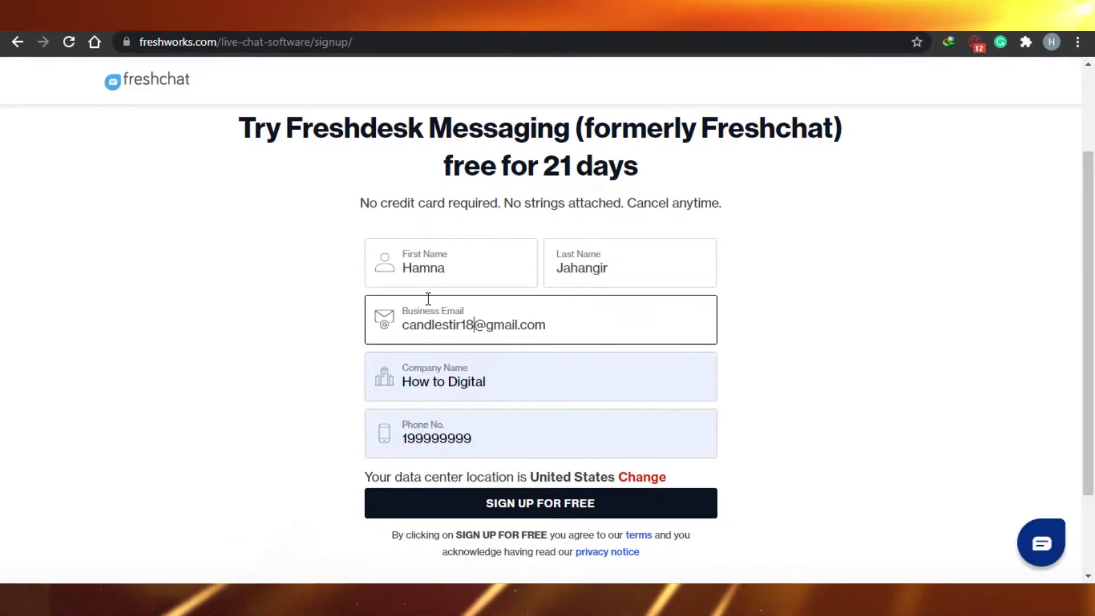
pyautogui.click(591, 507)
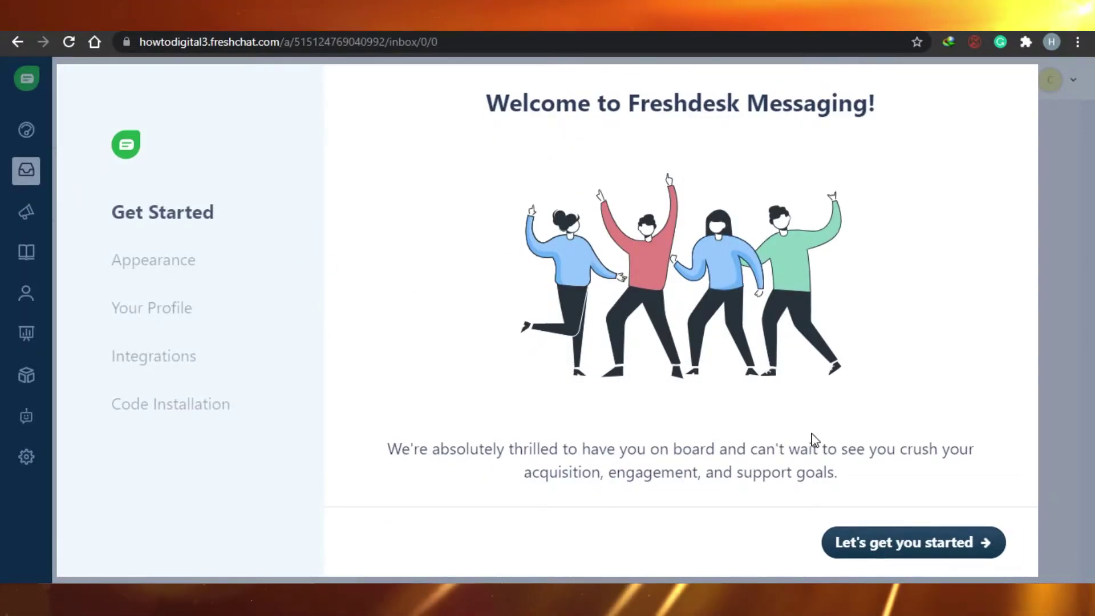
# - Start onboarding and upload a brand logo image for the messenger
pyautogui.click(908, 551)
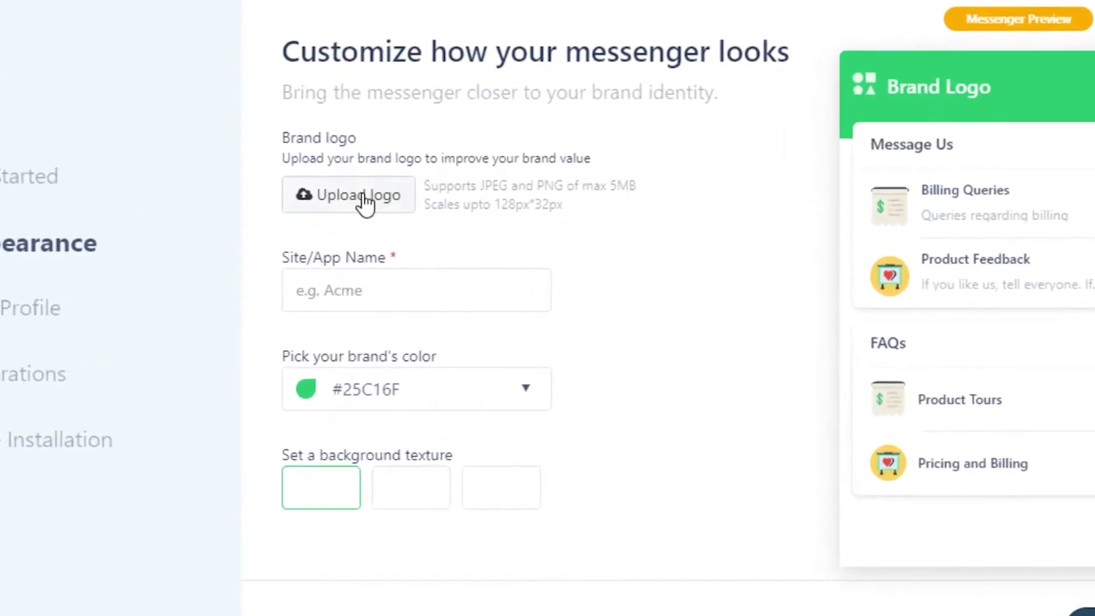
pyautogui.click(364, 200)
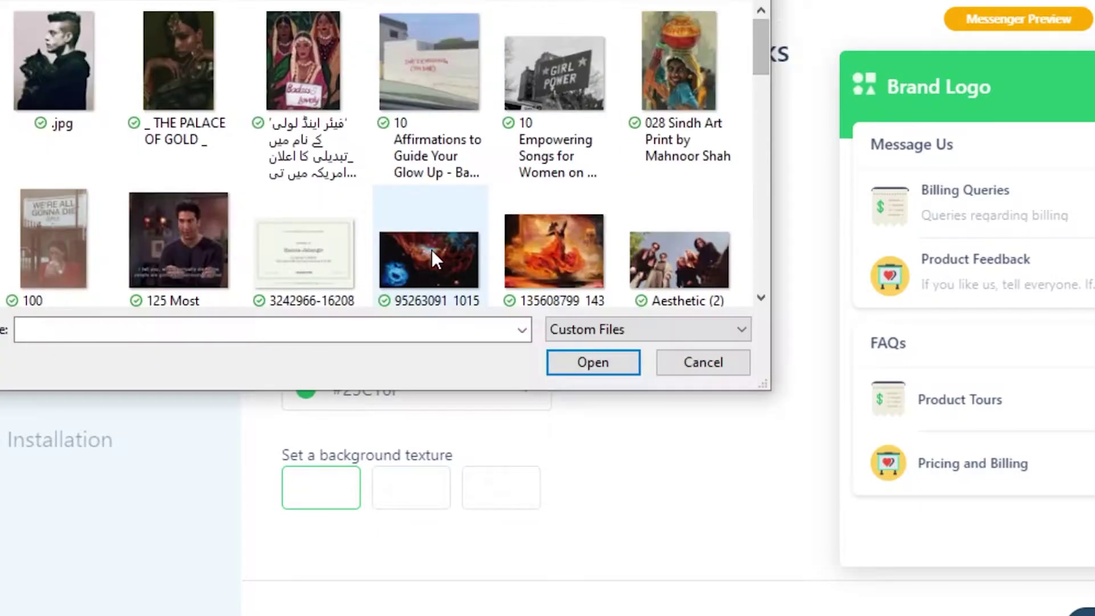
pyautogui.doubleClick(432, 250)
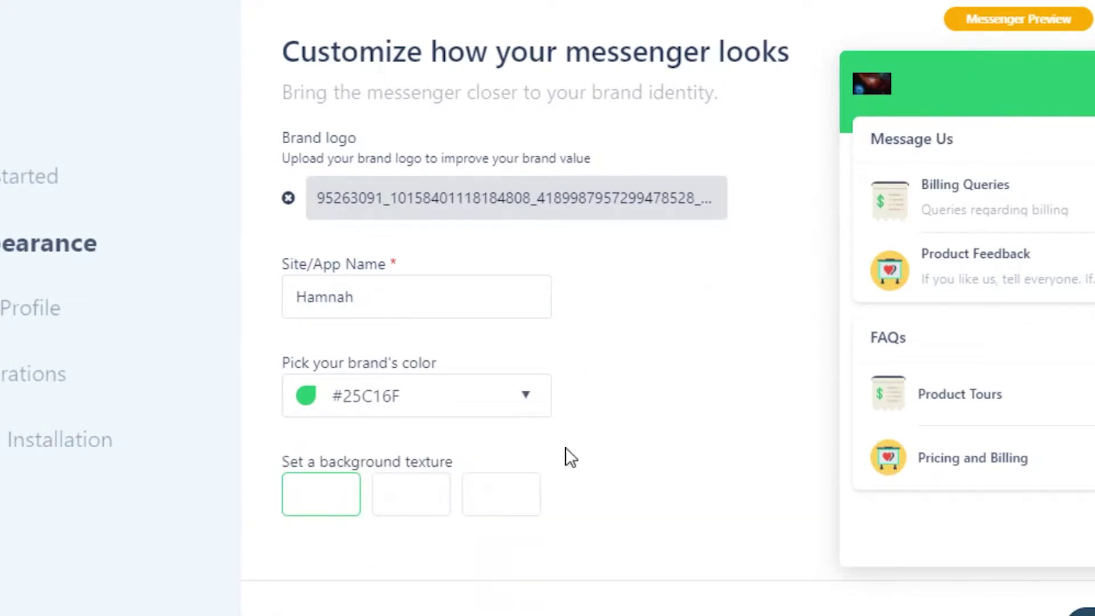
# - Set the messenger brand colour to blue #071cfa
pyautogui.click(528, 406)
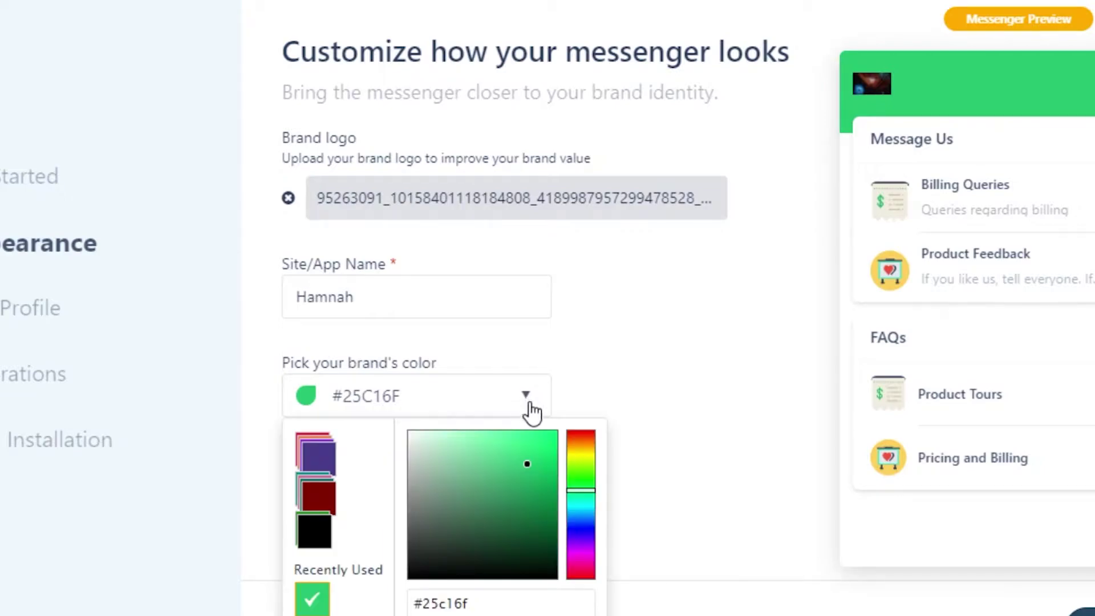
pyautogui.click(572, 435)
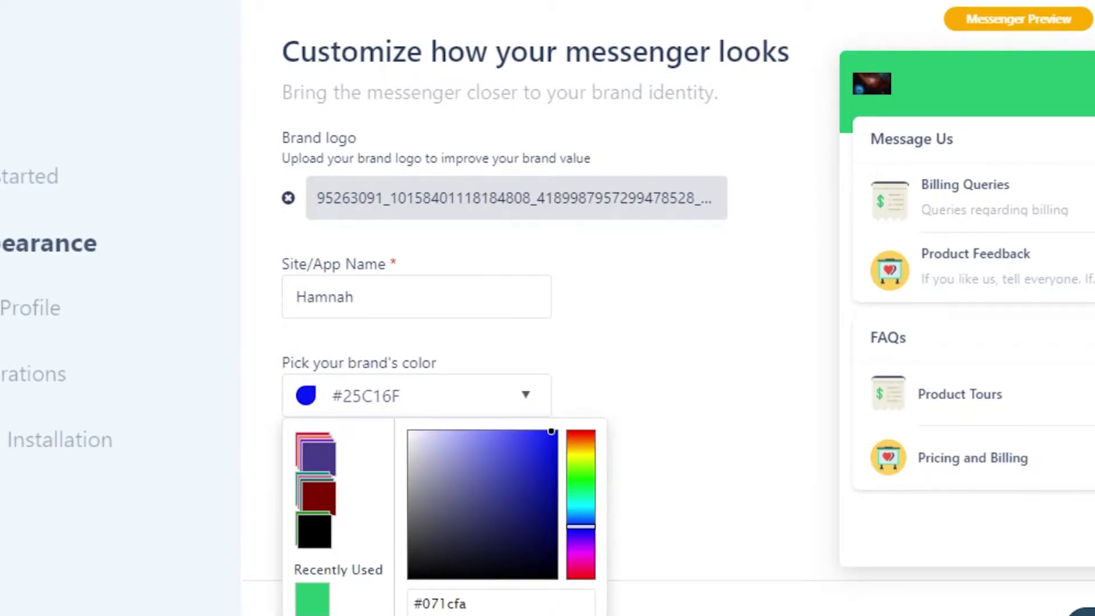
pyautogui.press('Return')
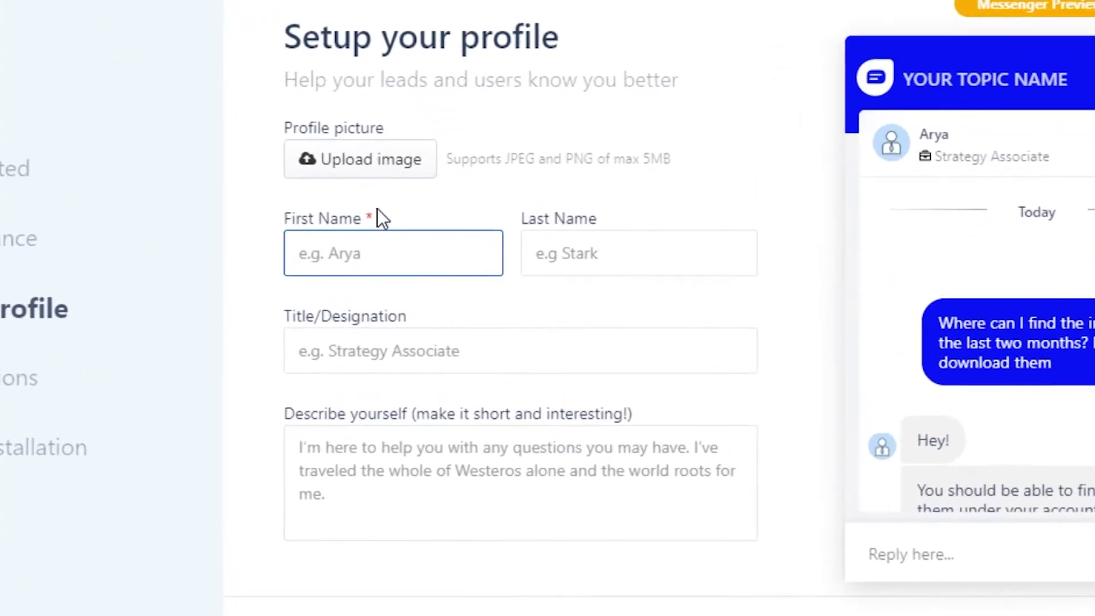
# - Upload a profile photo, enter the agent's first and last name, title Customer service and a bio, then continue
pyautogui.click(359, 162)
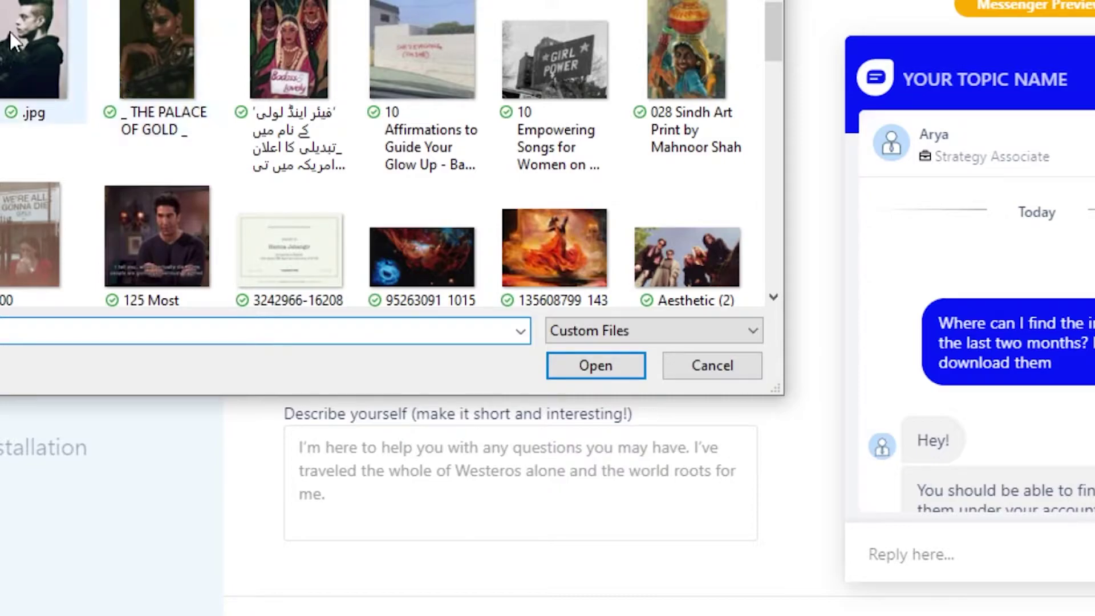
pyautogui.doubleClick(15, 30)
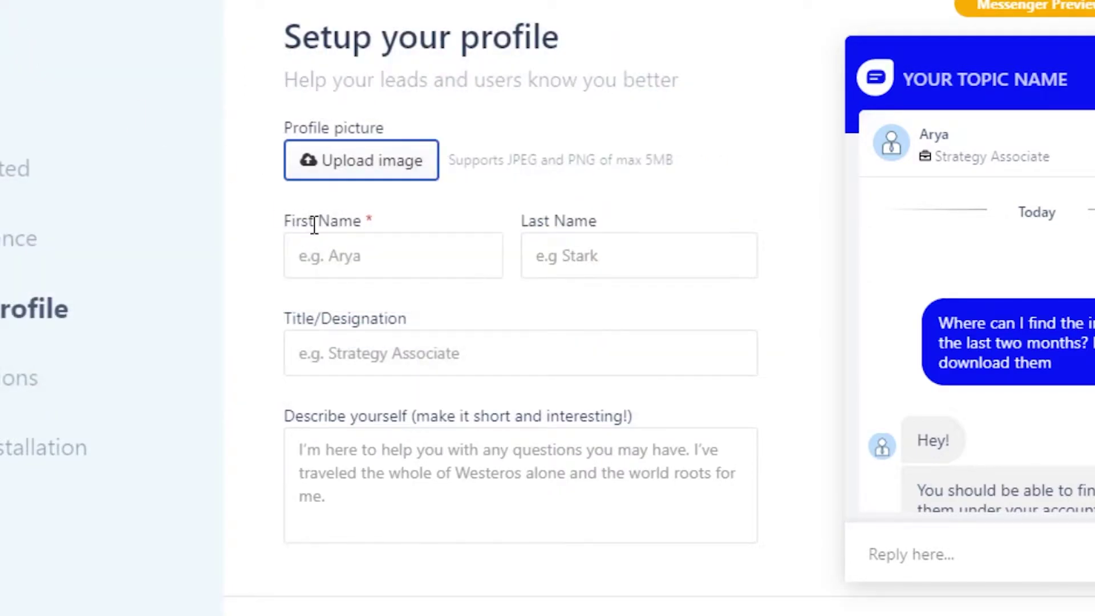
pyautogui.click(349, 272)
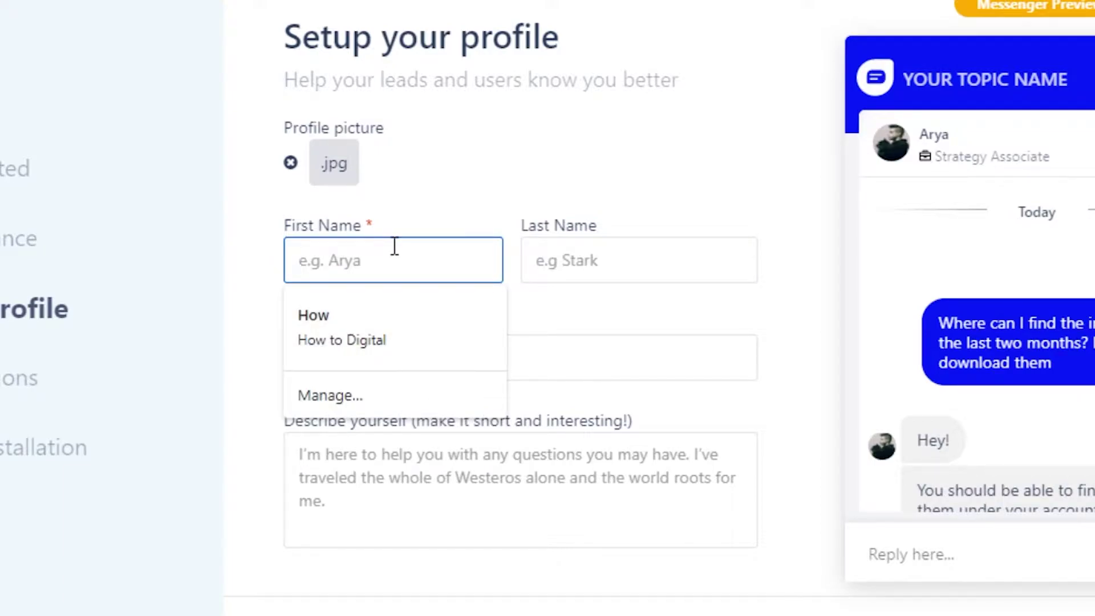
pyautogui.press('Tab')
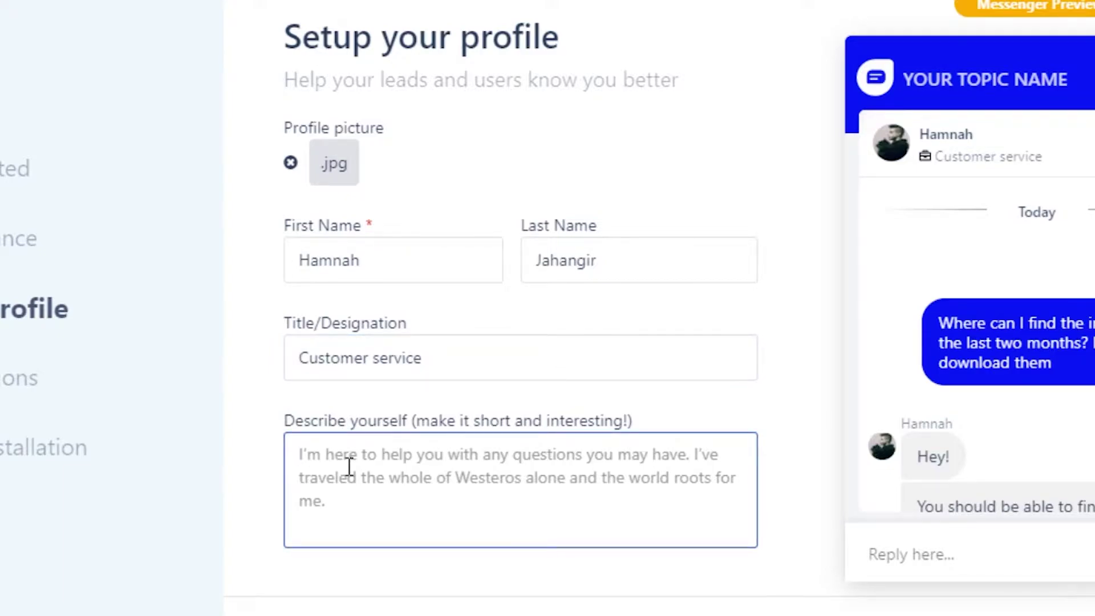
pyautogui.write('I')
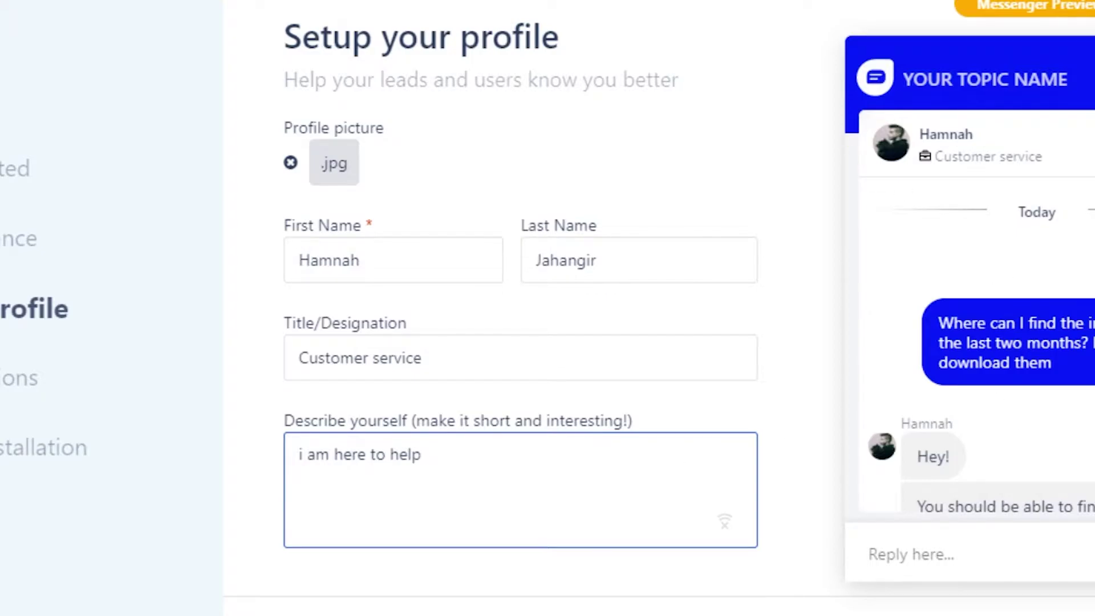
pyautogui.click(1044, 580)
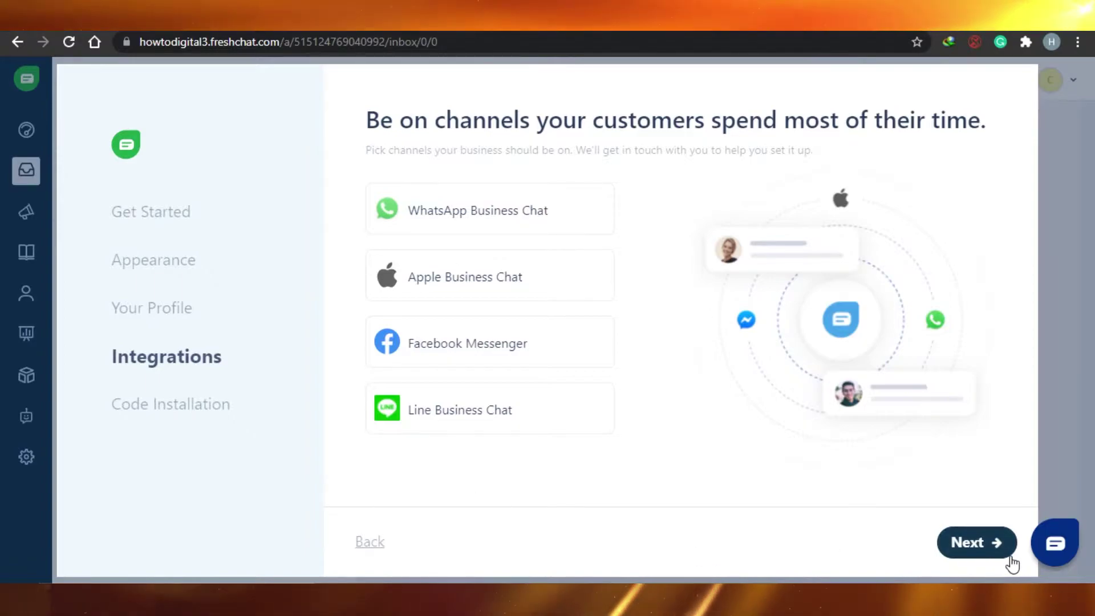
# - Leave all channel integrations unselected and continue to Code Installation
pyautogui.click(965, 542)
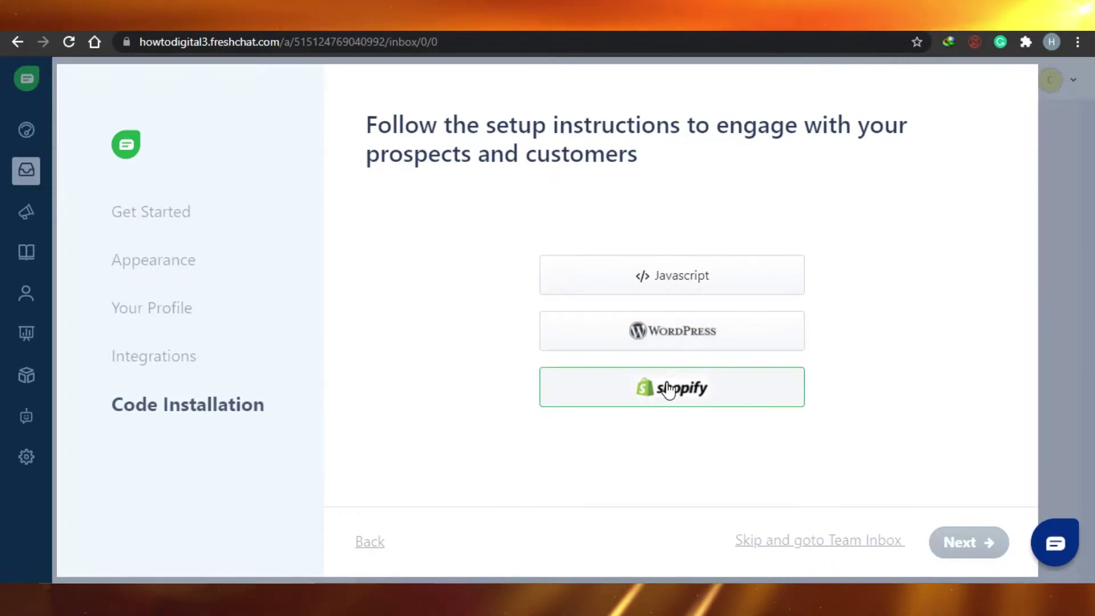
# - Choose Shopify as the install method, view its plugin instructions, and finish into the Team Inbox
pyautogui.click(666, 394)
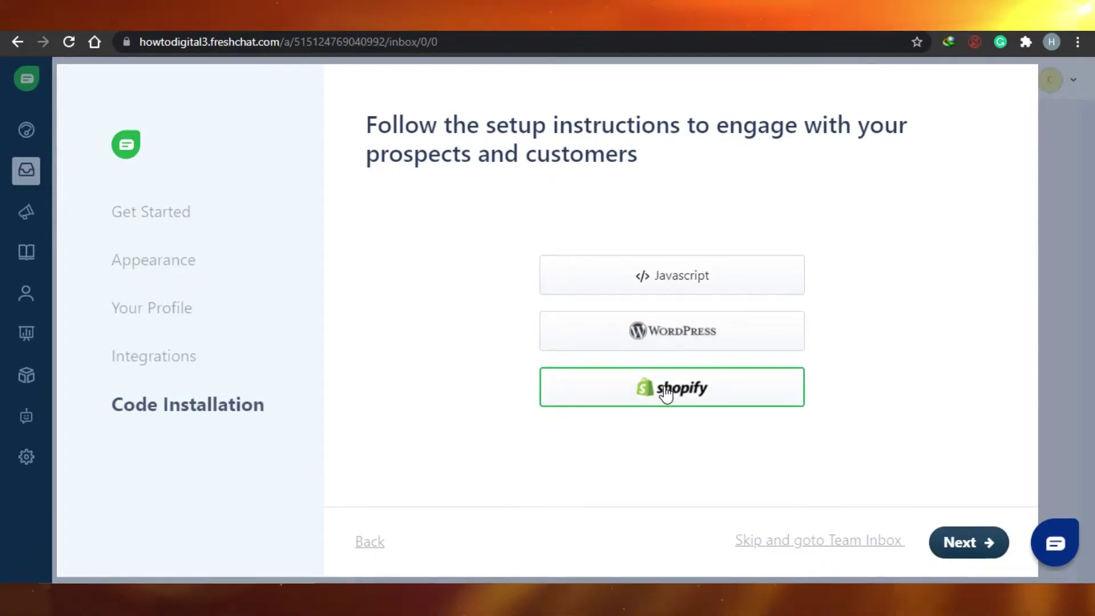
pyautogui.click(949, 545)
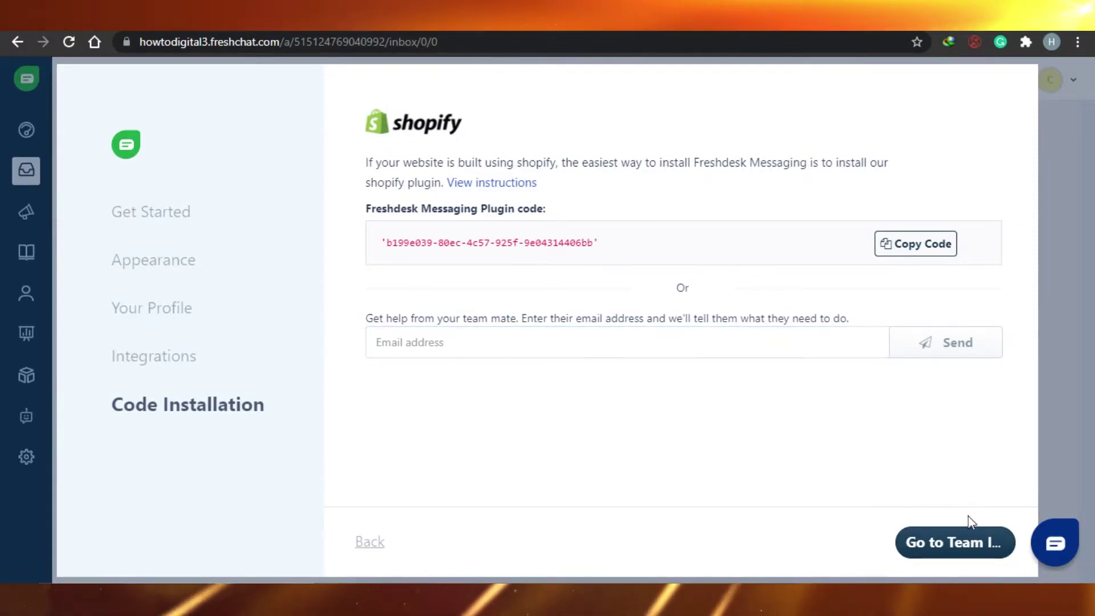
pyautogui.click(941, 548)
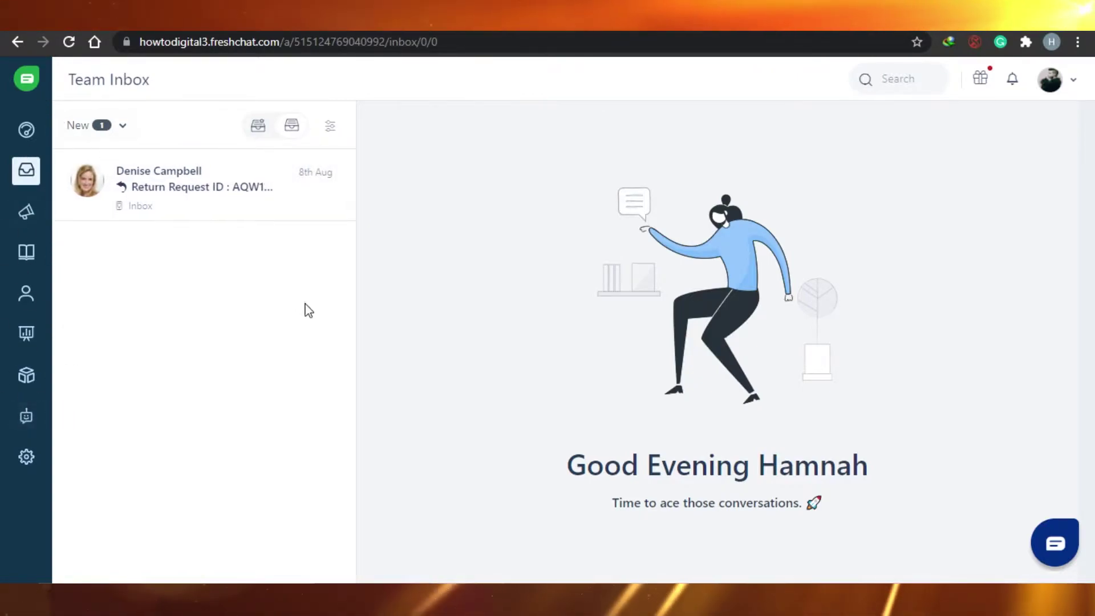
# - Open the Dashboard from the left sidebar to see agents online and unassigned conversations
pyautogui.click(29, 133)
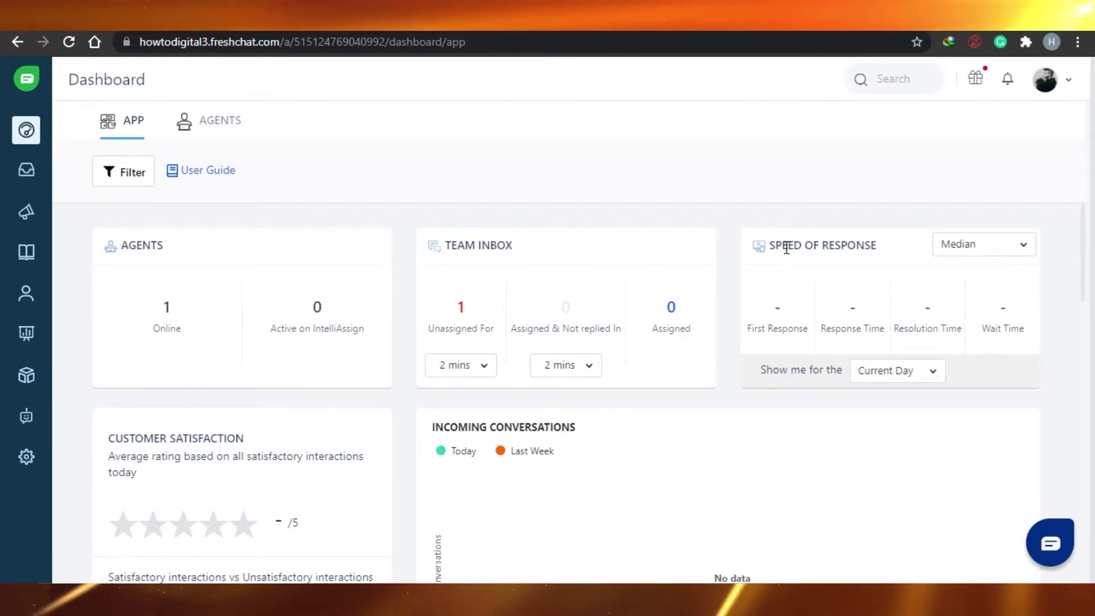
# - Scroll through the Dashboard's APP metrics, then switch to the AGENTS tab
pyautogui.scroll(-4, 1086, 251)
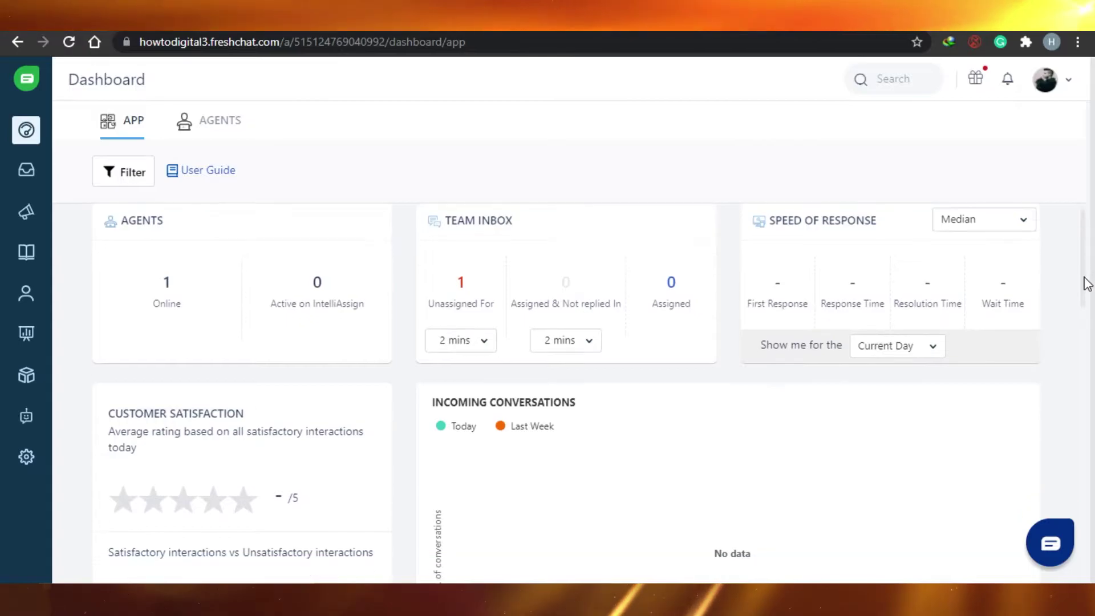
pyautogui.scroll(2, 1089, 265)
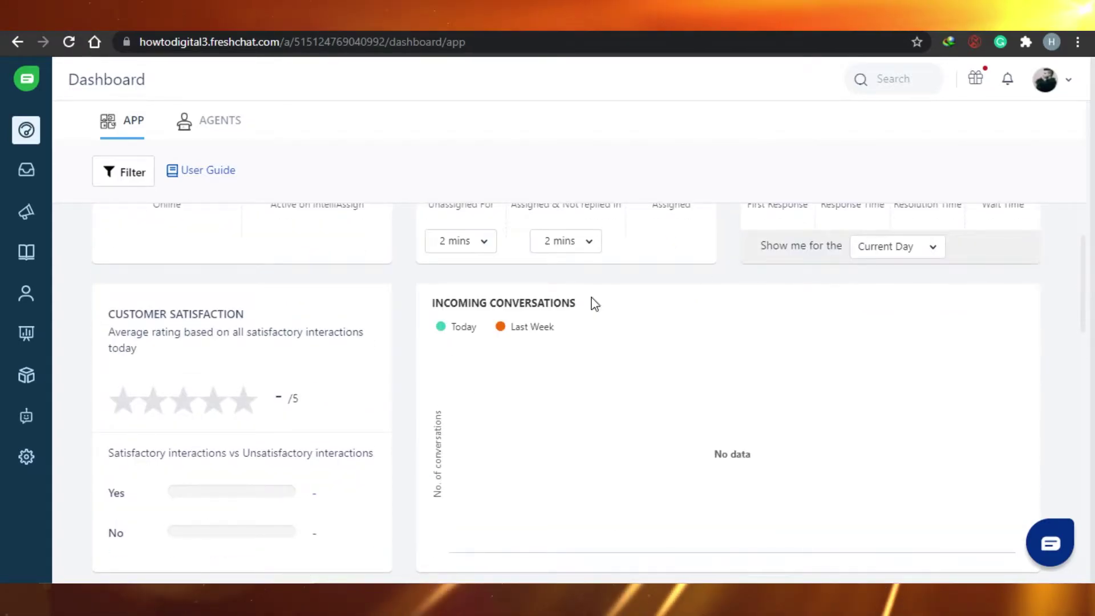
pyautogui.scroll(-1, 875, 311)
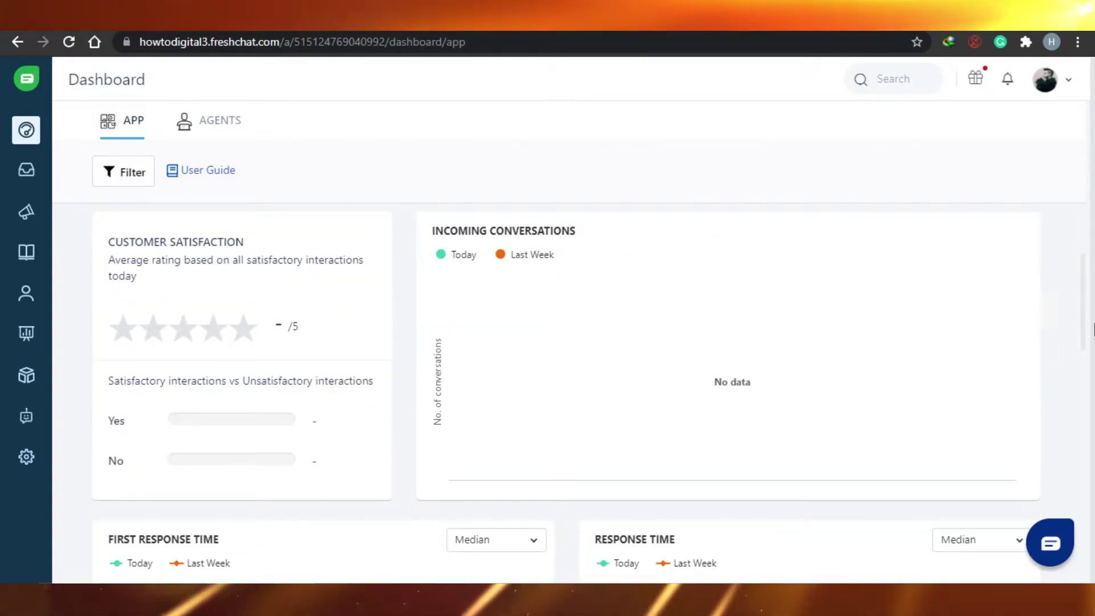
pyautogui.scroll(-5, 1084, 320)
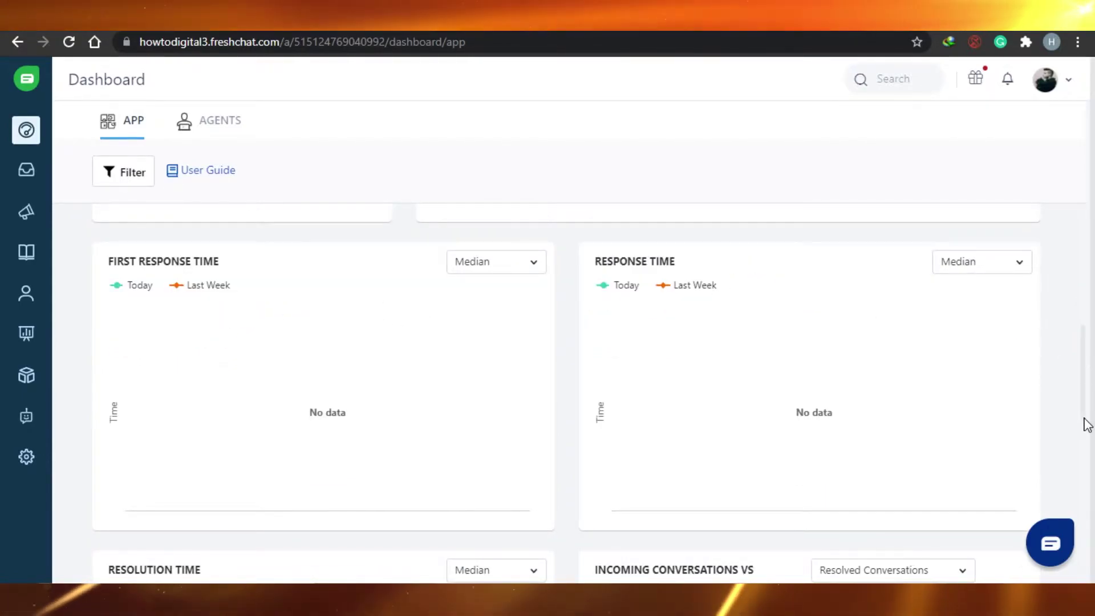
pyautogui.scroll(-5, 1086, 402)
pyautogui.scroll(-1, 1089, 472)
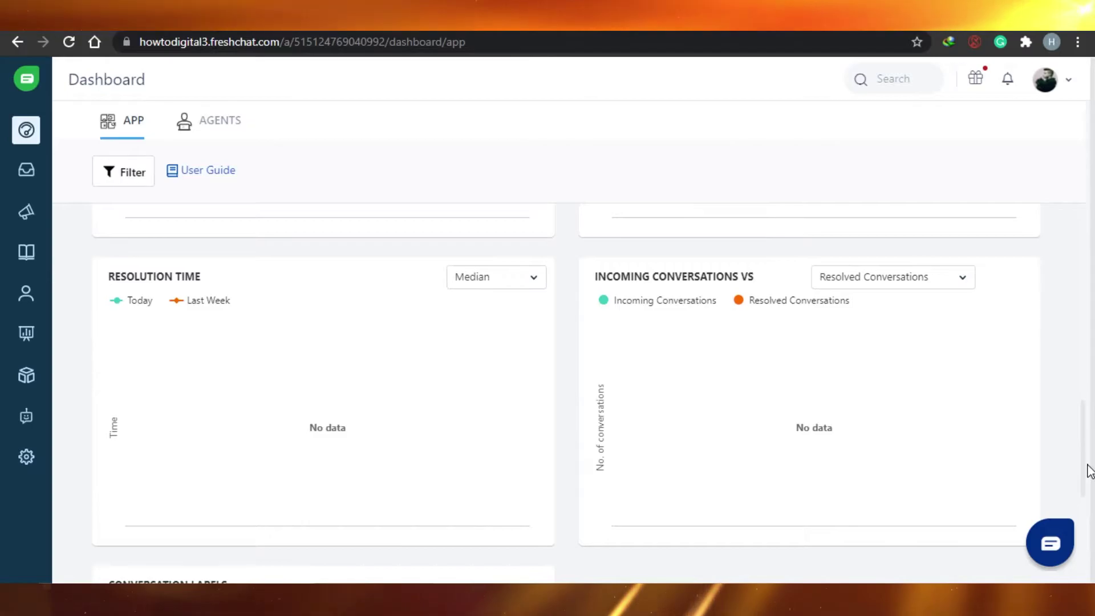
pyautogui.scroll(-1, 1091, 507)
pyautogui.scroll(-3, 1090, 524)
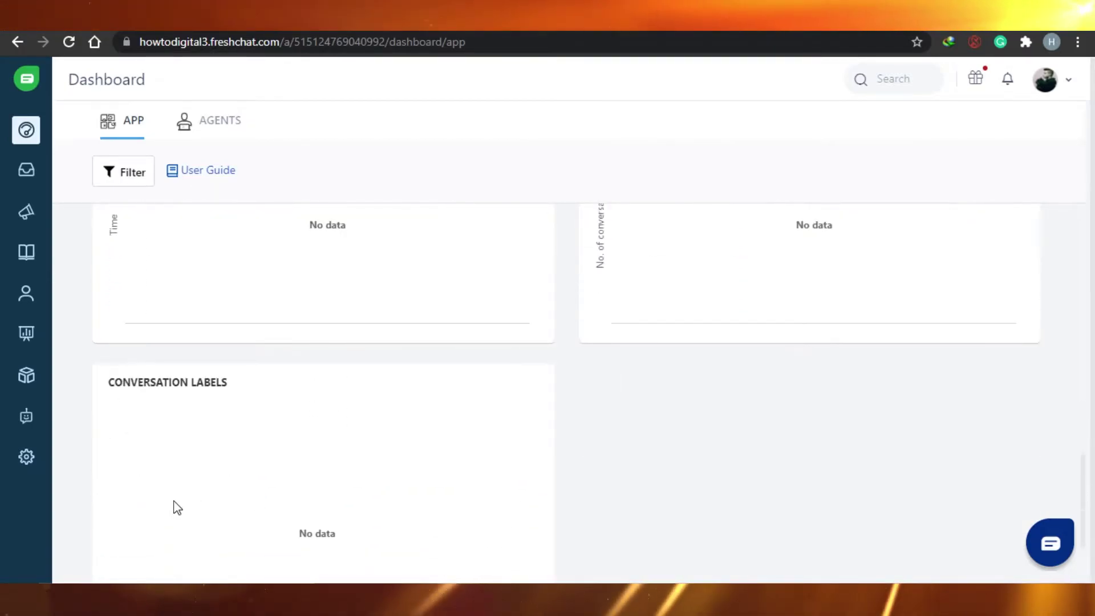
pyautogui.moveTo(1086, 479); pyautogui.dragTo(1086, 275)
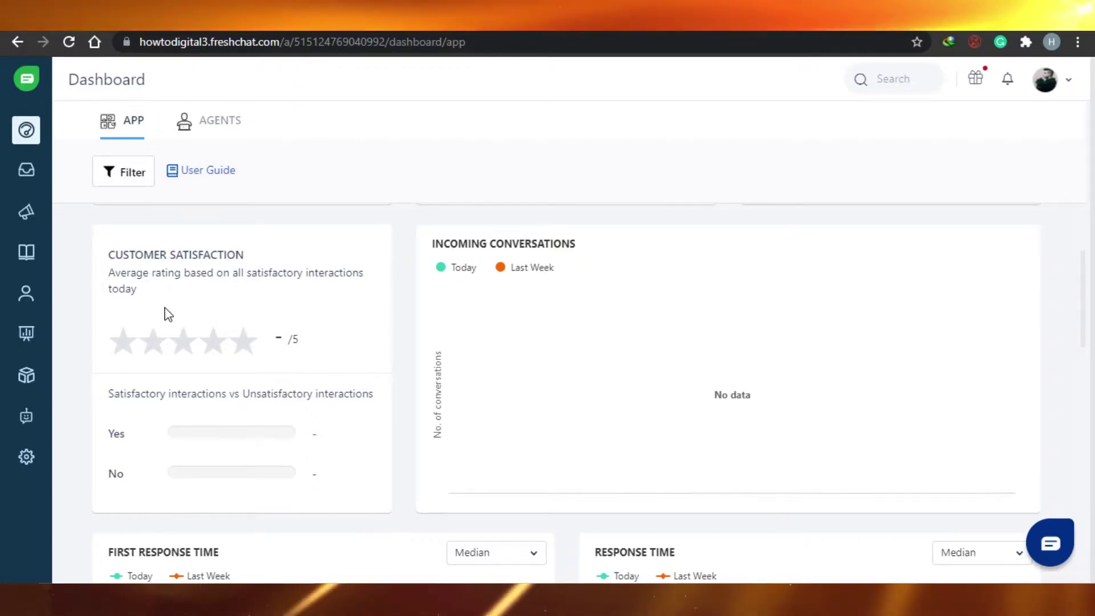
pyautogui.scroll(3, 164, 313)
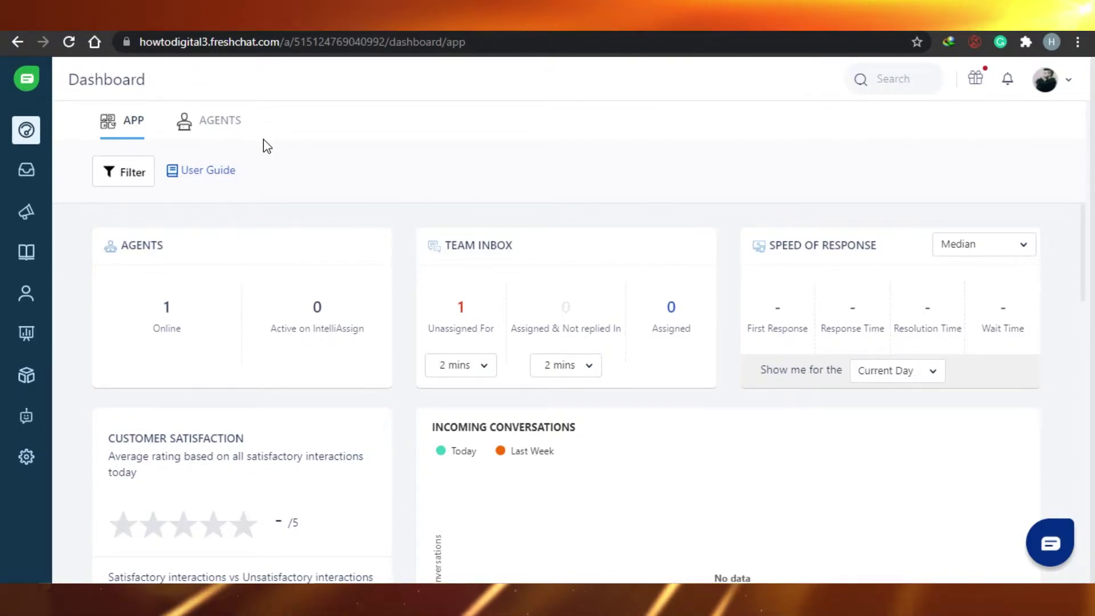
pyautogui.click(212, 127)
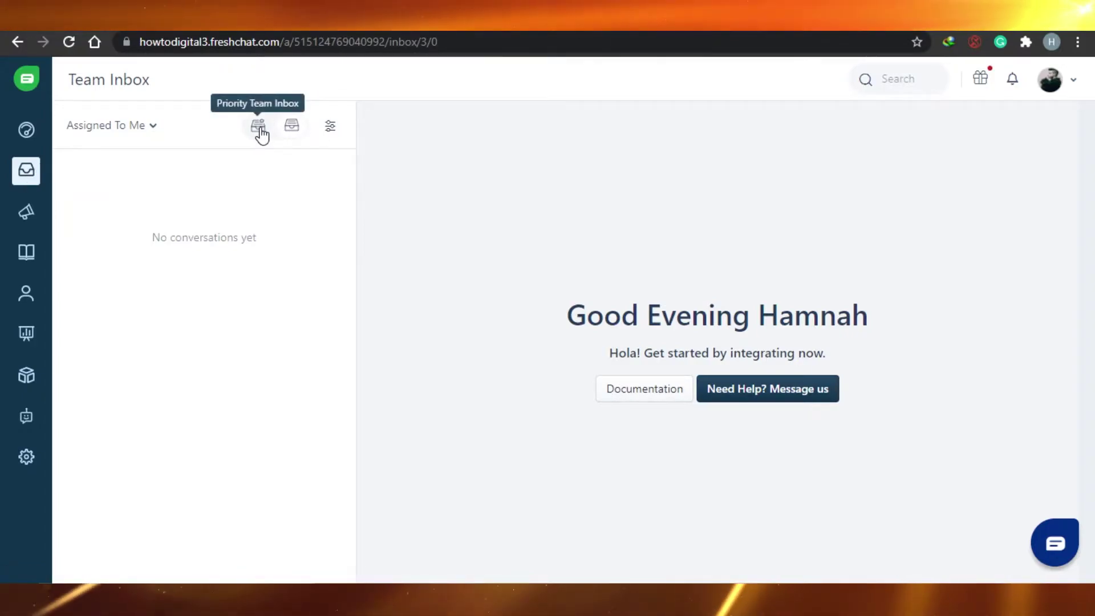
# - Switch the inbox view from Assigned To Me to New and open the return-request conversation
pyautogui.click(114, 125)
pyautogui.click(141, 218)
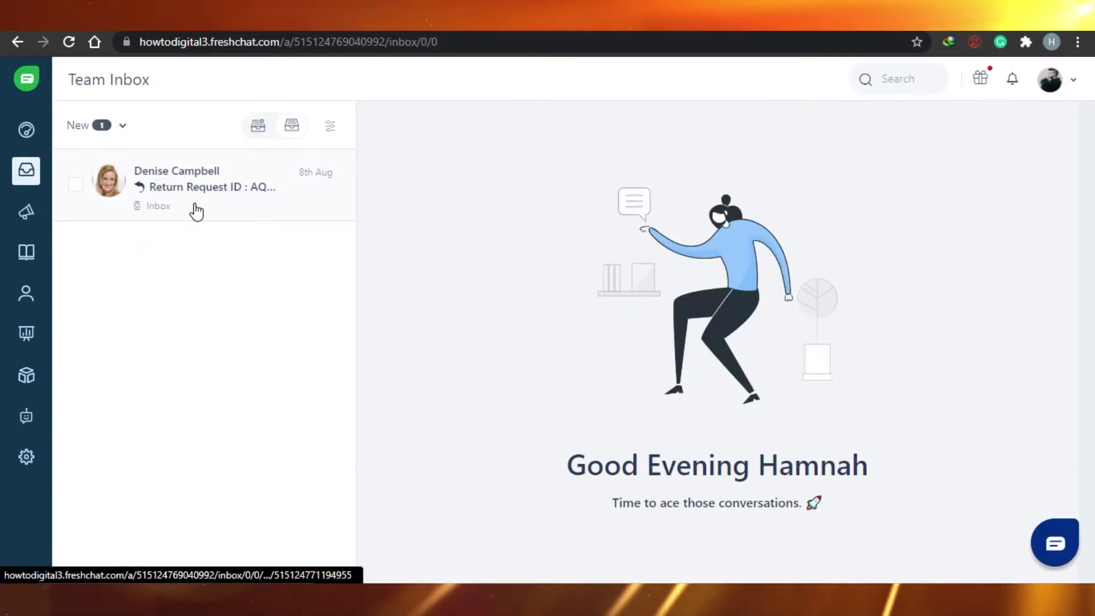
pyautogui.click(196, 212)
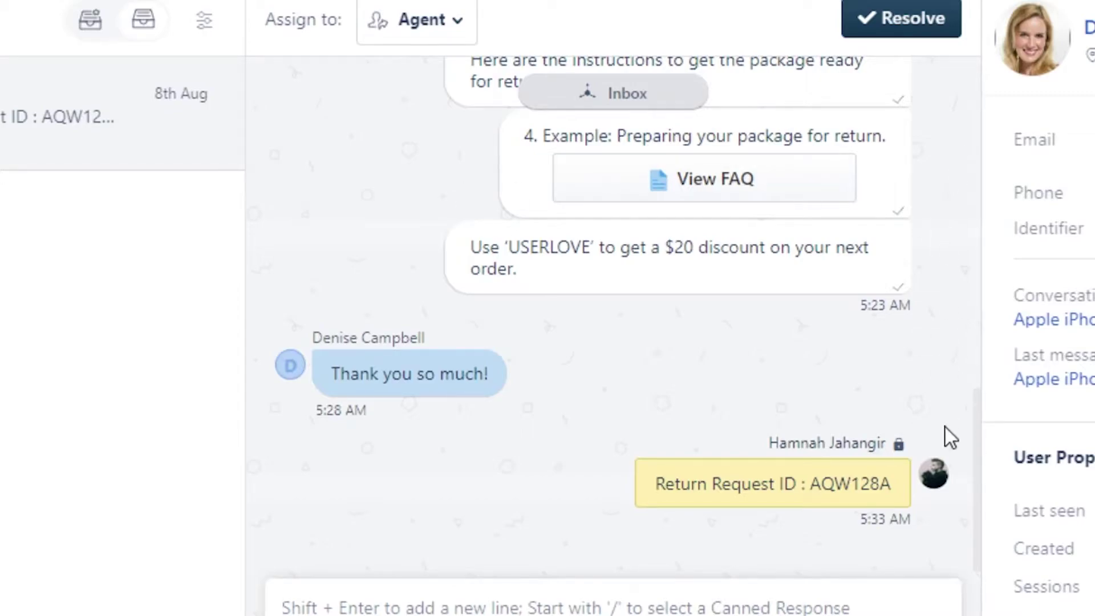
# - Draft a test reply in the return-request chat and open the FAQ picker, which shows FAQs disabled
pyautogui.scroll(-1, 775, 225)
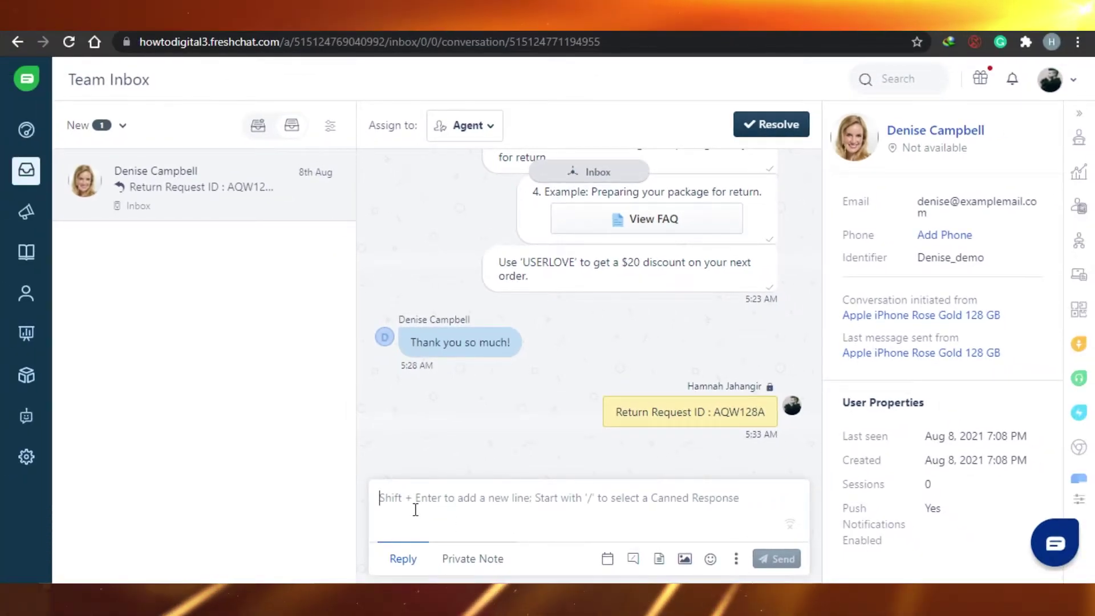
pyautogui.write('nkjfhiuewhfdfbj')
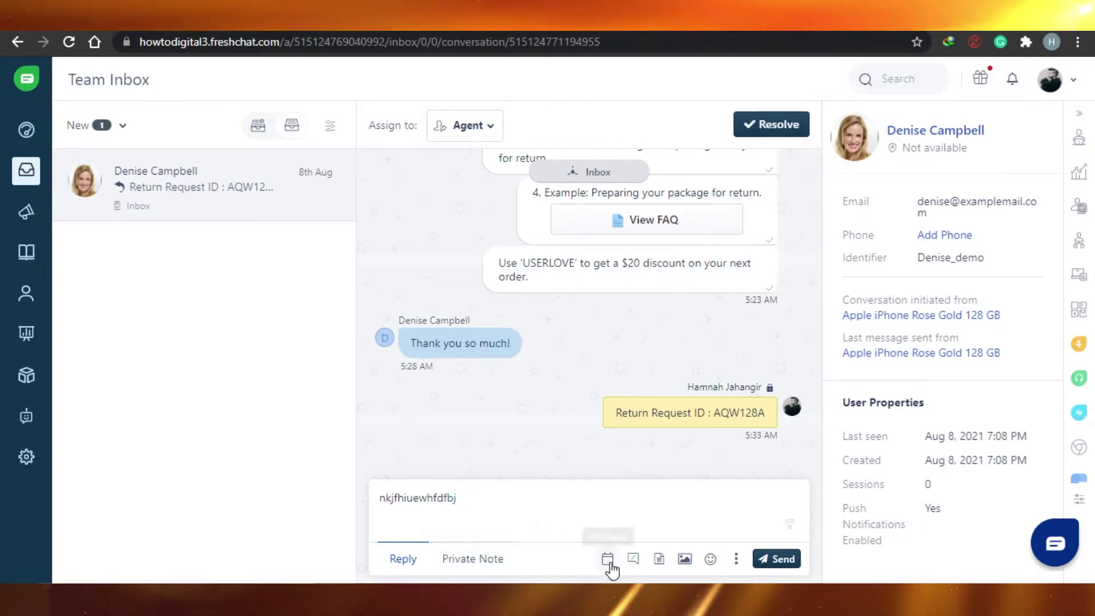
pyautogui.click(660, 559)
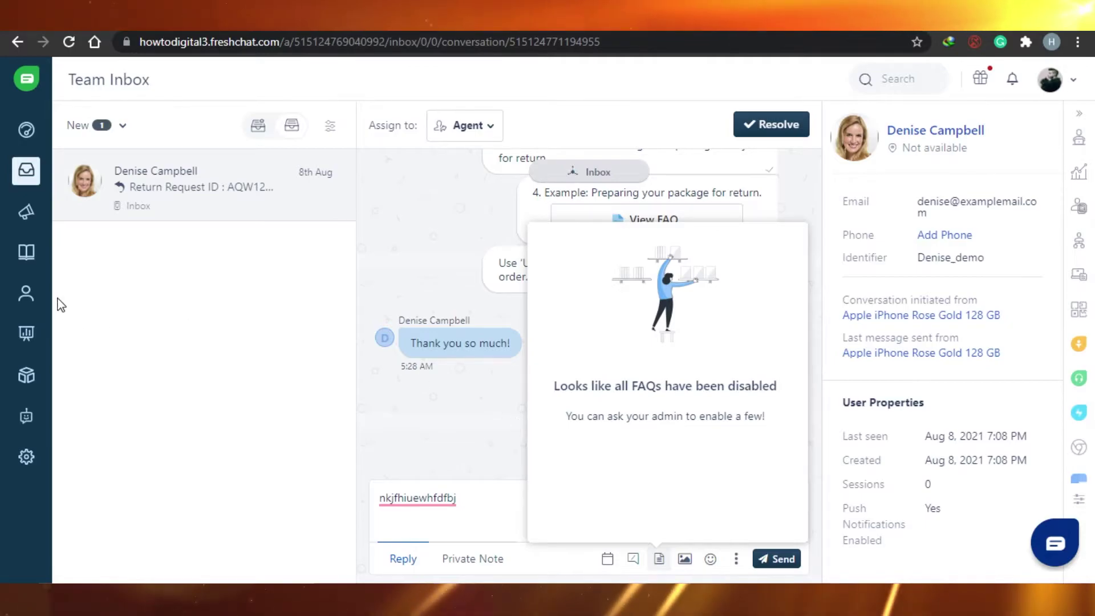
# - Close the FAQs and browse the customer's User Info, Custom Properties, Events Timeline, Device Properties and Smart Plugs
pyautogui.click(354, 384)
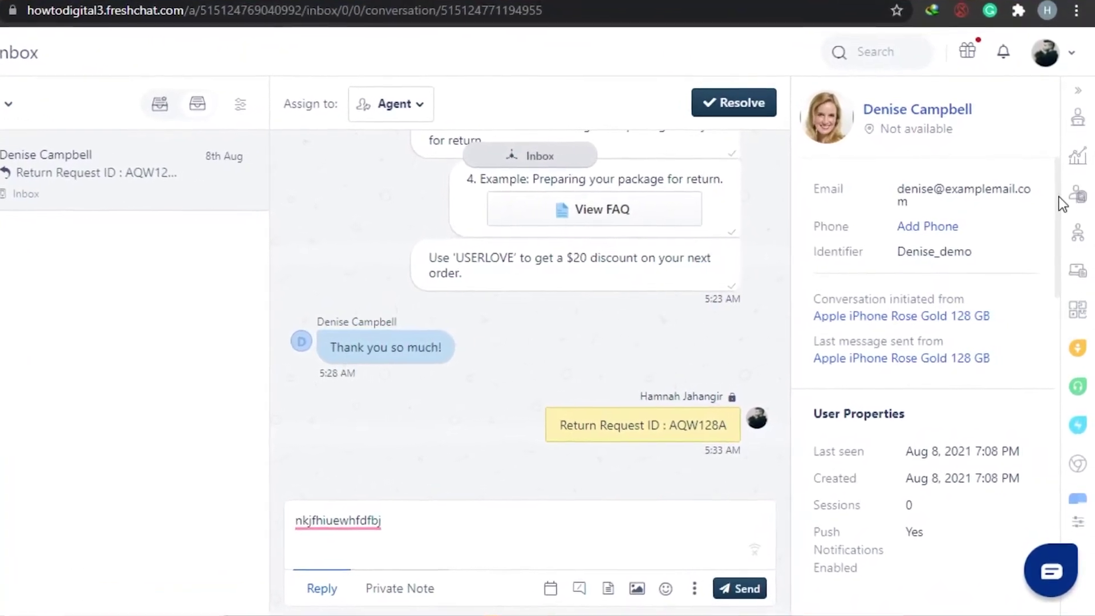
pyautogui.moveTo(1056, 194); pyautogui.dragTo(1045, 148)
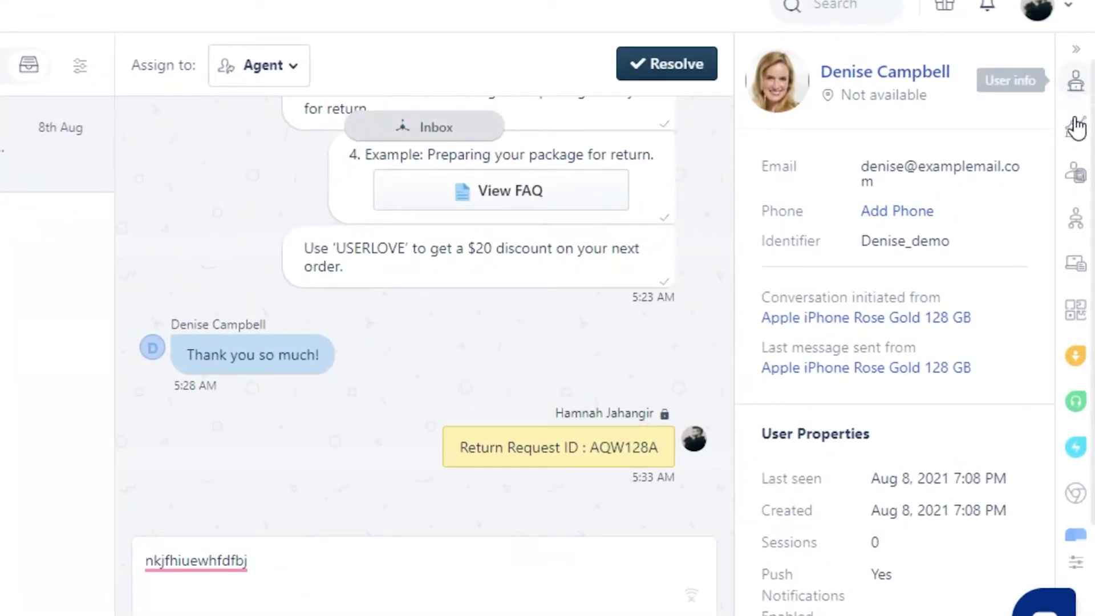
pyautogui.click(1077, 130)
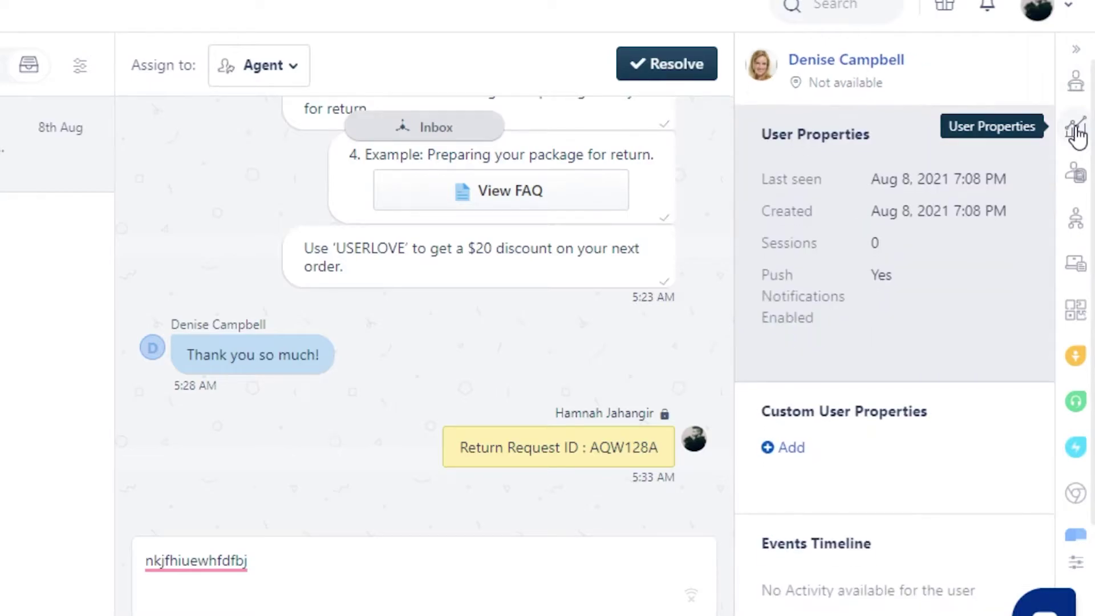
pyautogui.click(1078, 186)
pyautogui.click(1078, 226)
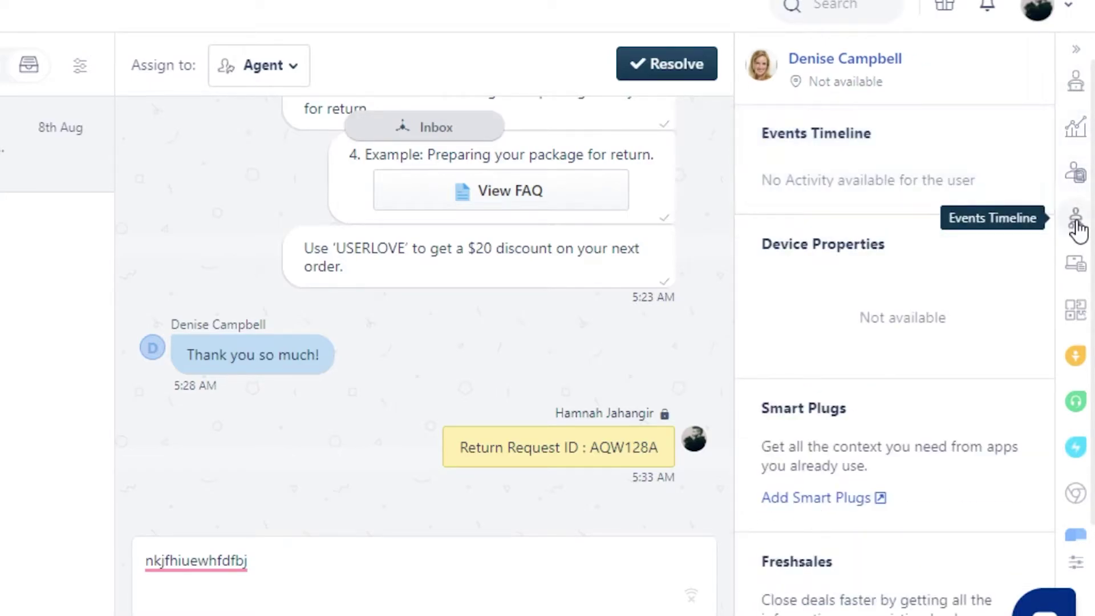
pyautogui.click(1077, 264)
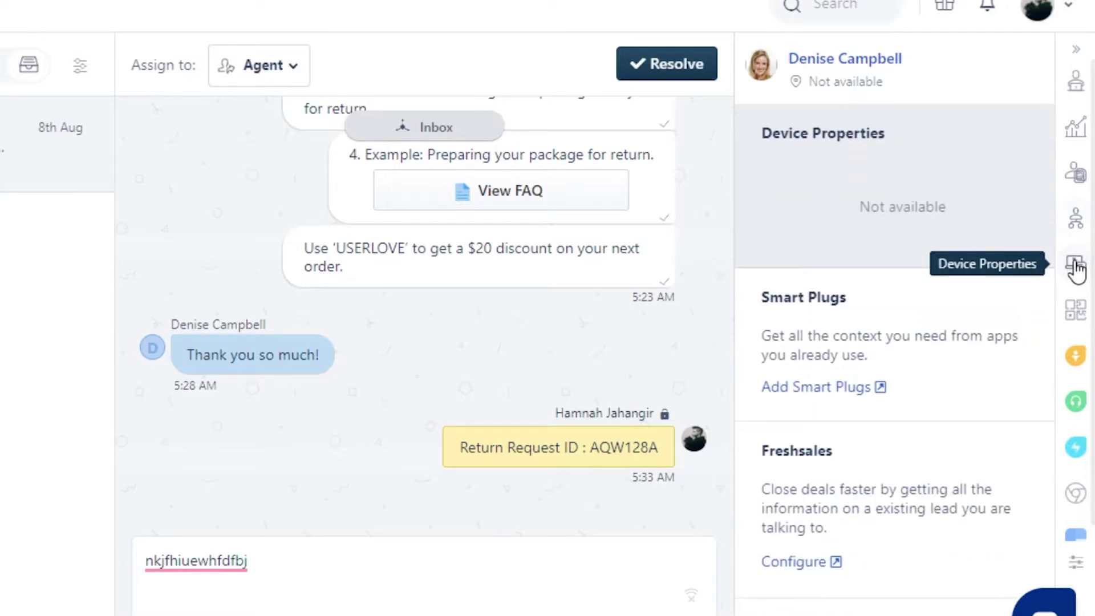
pyautogui.click(1077, 314)
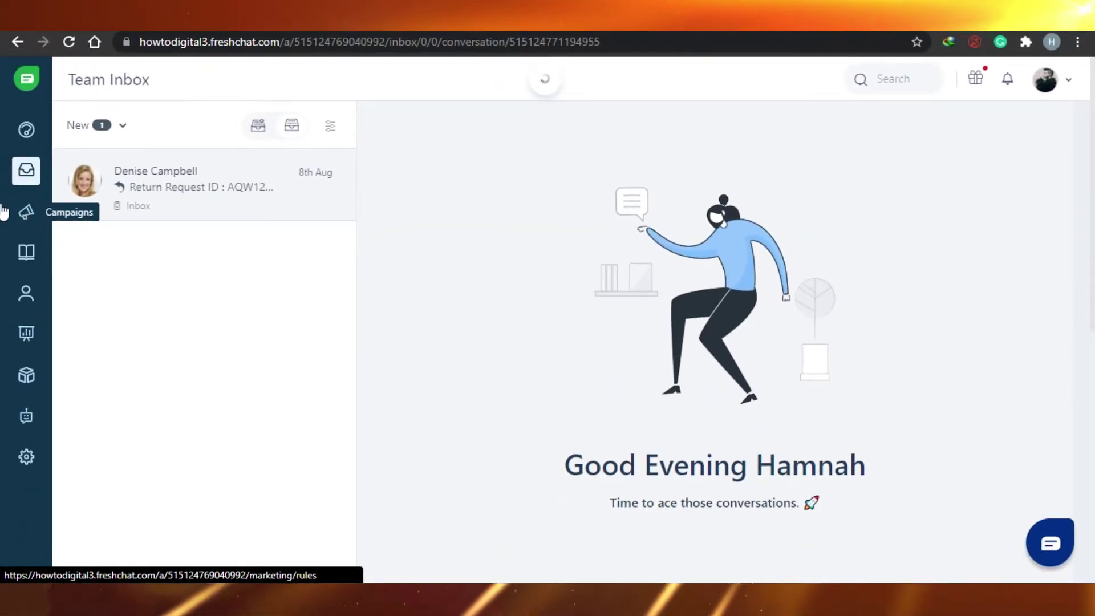
# - Go to Campaigns and read the Triggered Messages, Targeted Messages, Scheduled Email and Triggered Email overviews
pyautogui.click(4, 212)
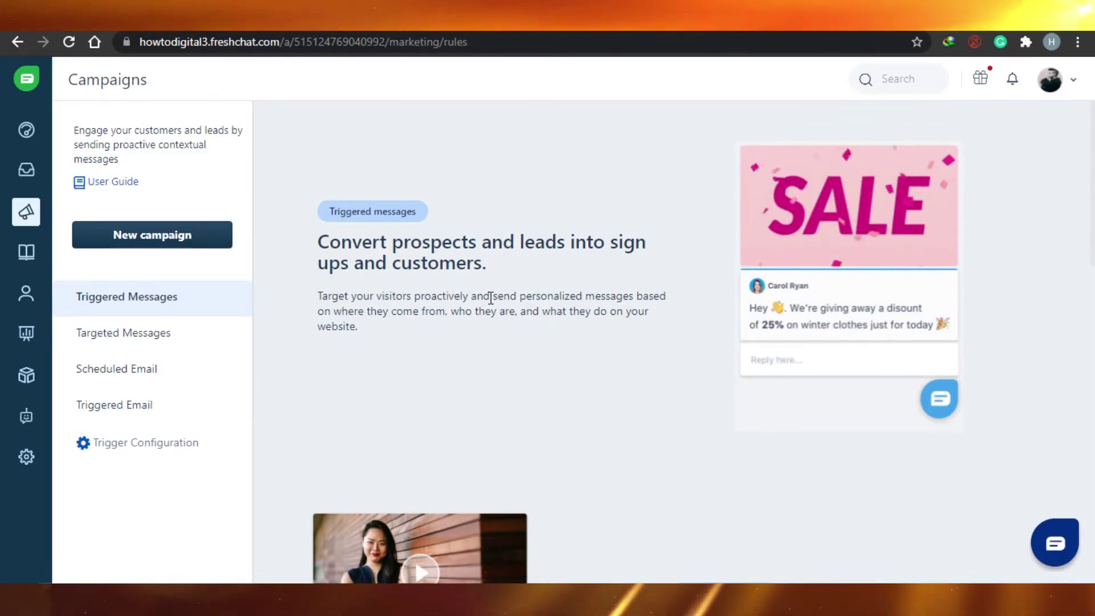
pyautogui.moveTo(490, 295); pyautogui.dragTo(602, 299)
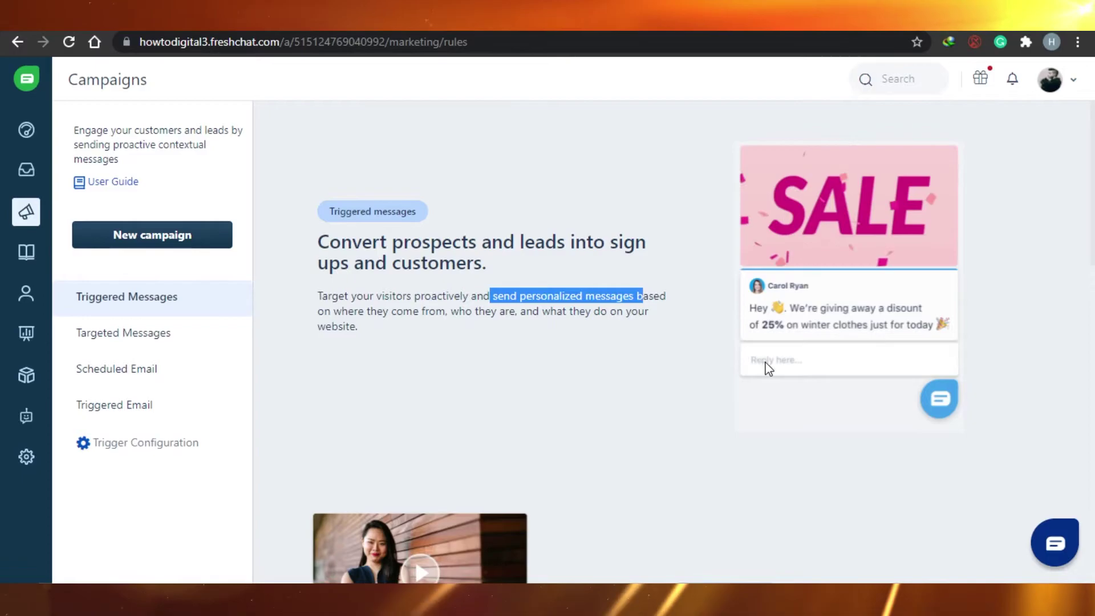
pyautogui.click(840, 464)
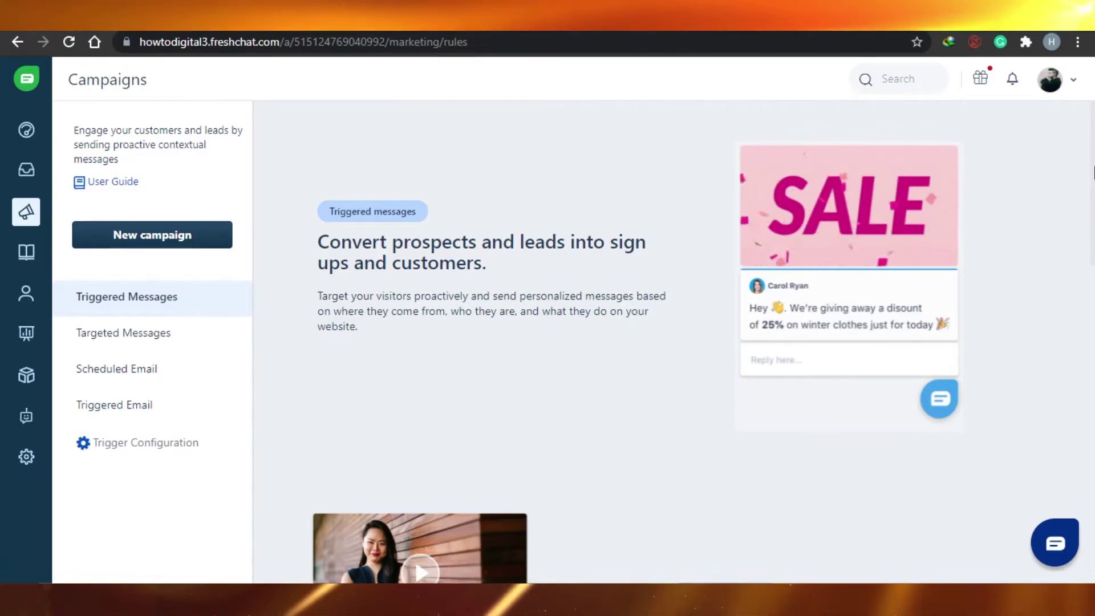
pyautogui.scroll(-4, 1094, 262)
pyautogui.scroll(-3, 1093, 261)
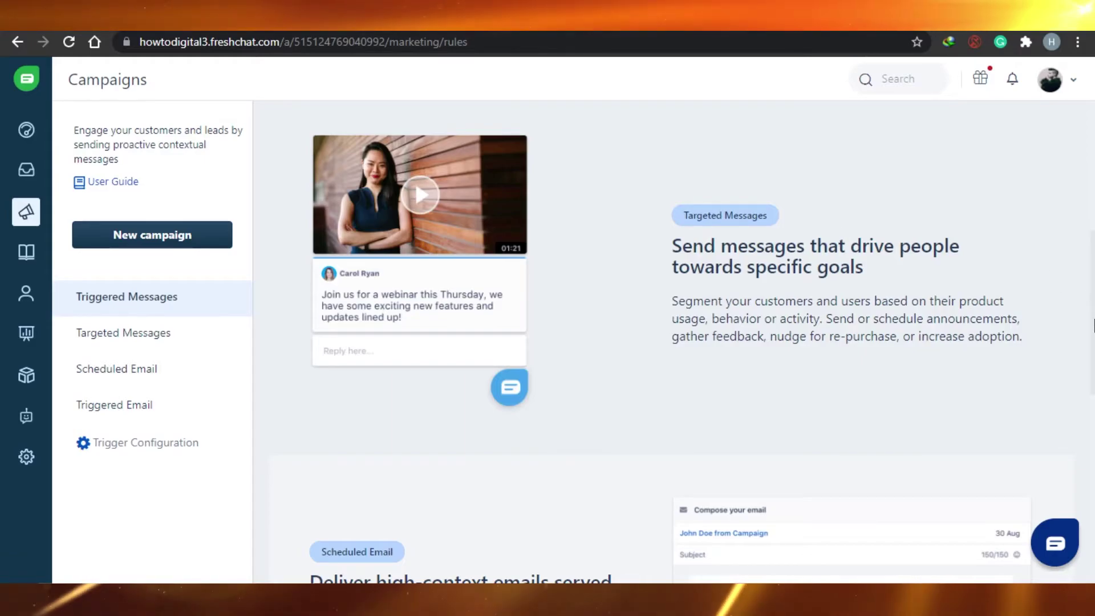
pyautogui.scroll(-4, 841, 234)
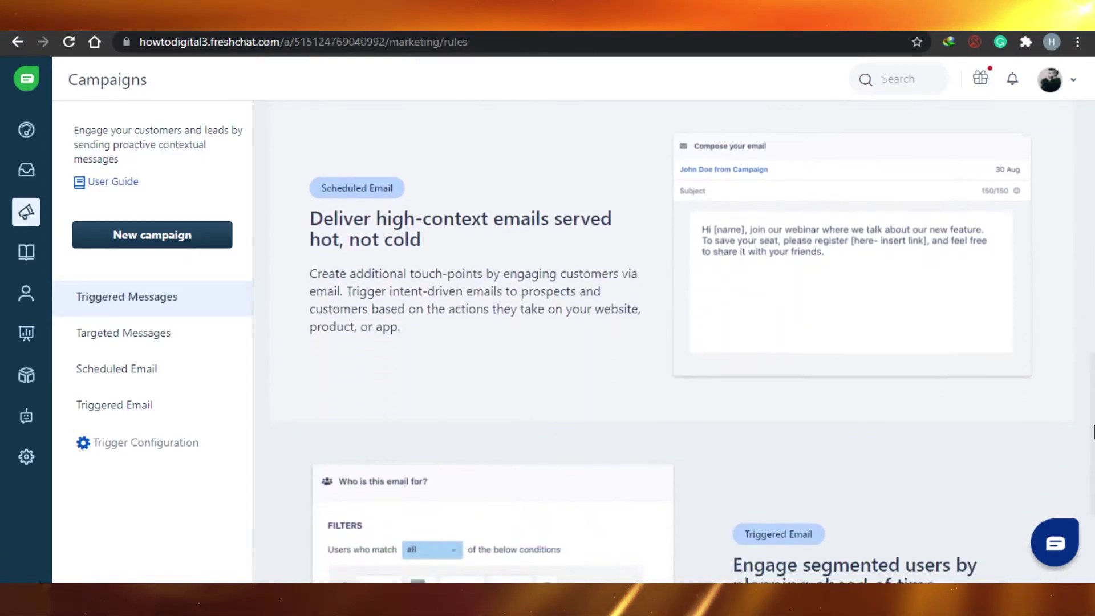
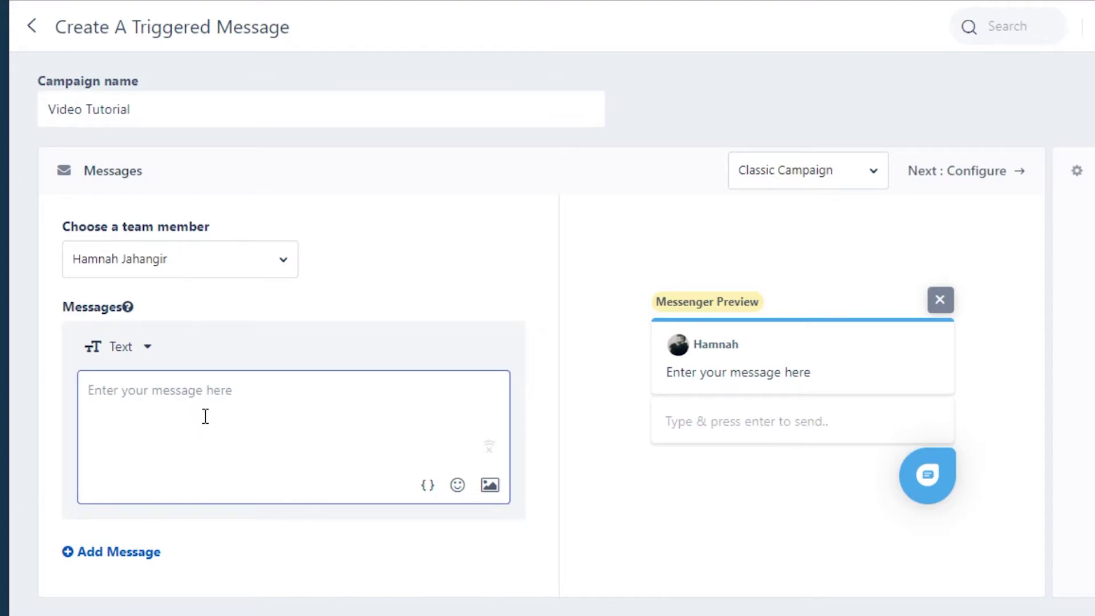
# - Enter the message 'Hey, check out my tutorial video' and keep the Classic Campaign type
pyautogui.write('Hey, check out my tutorial video')
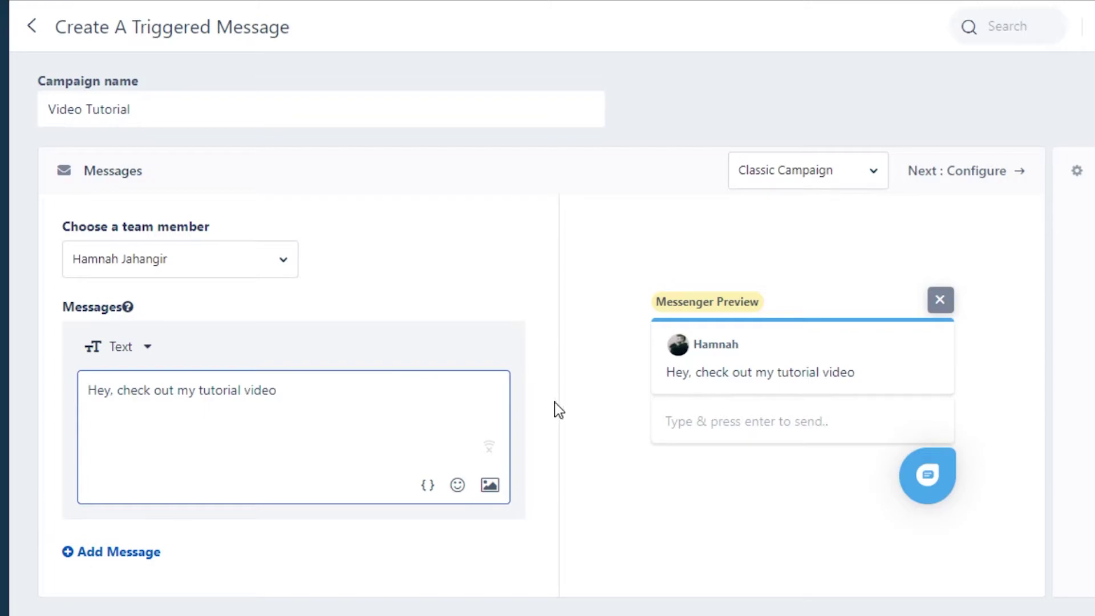
pyautogui.click(873, 179)
pyautogui.click(783, 213)
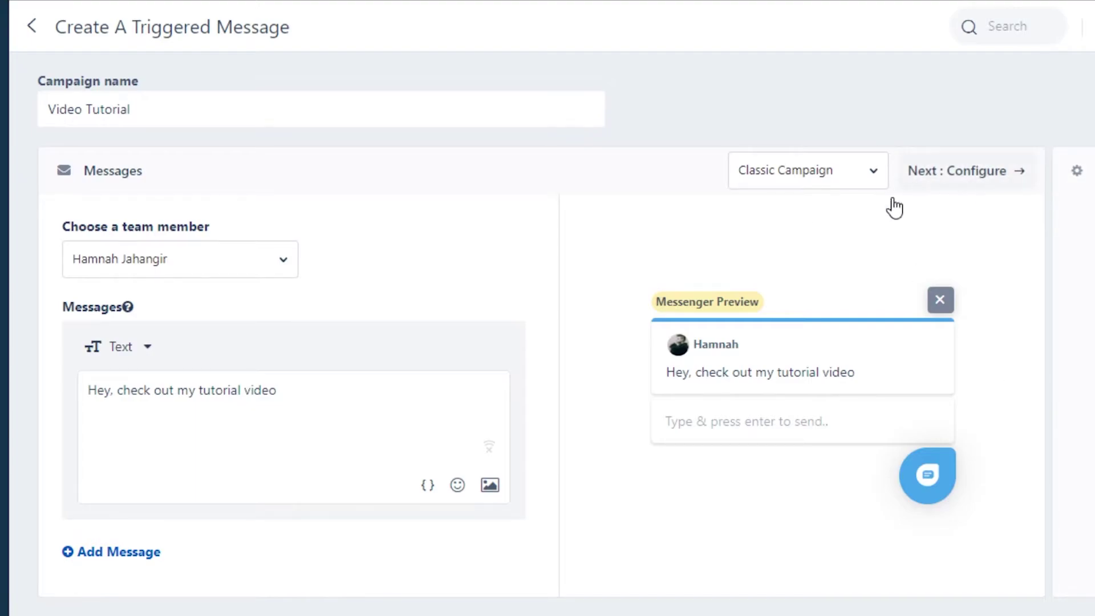
# - Limit the campaign to show at most once across all sessions, then continue to Target Audience
pyautogui.click(993, 171)
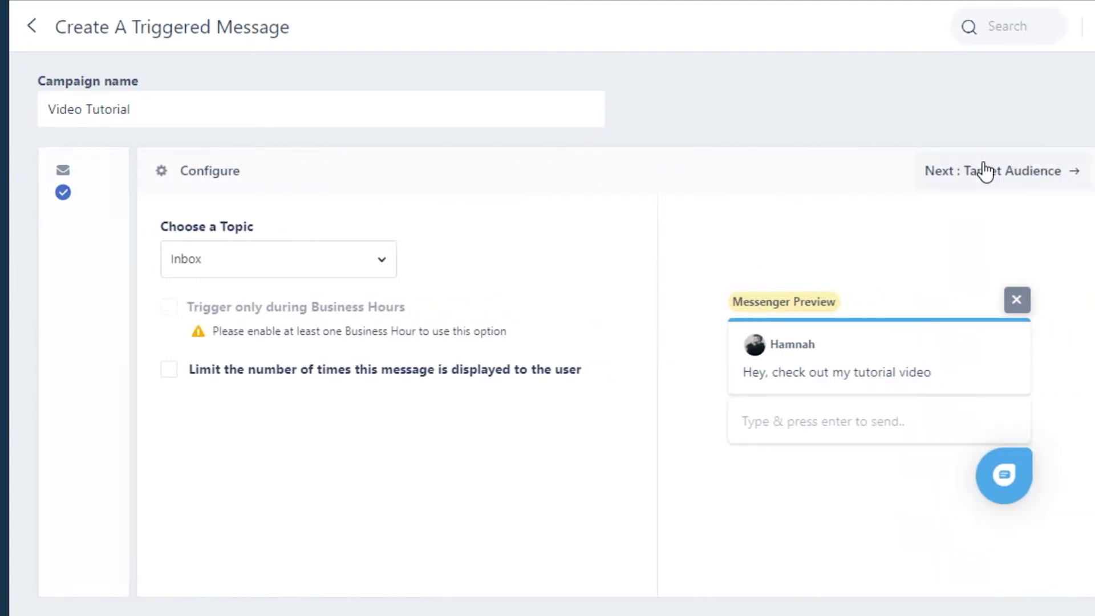
pyautogui.click(125, 370)
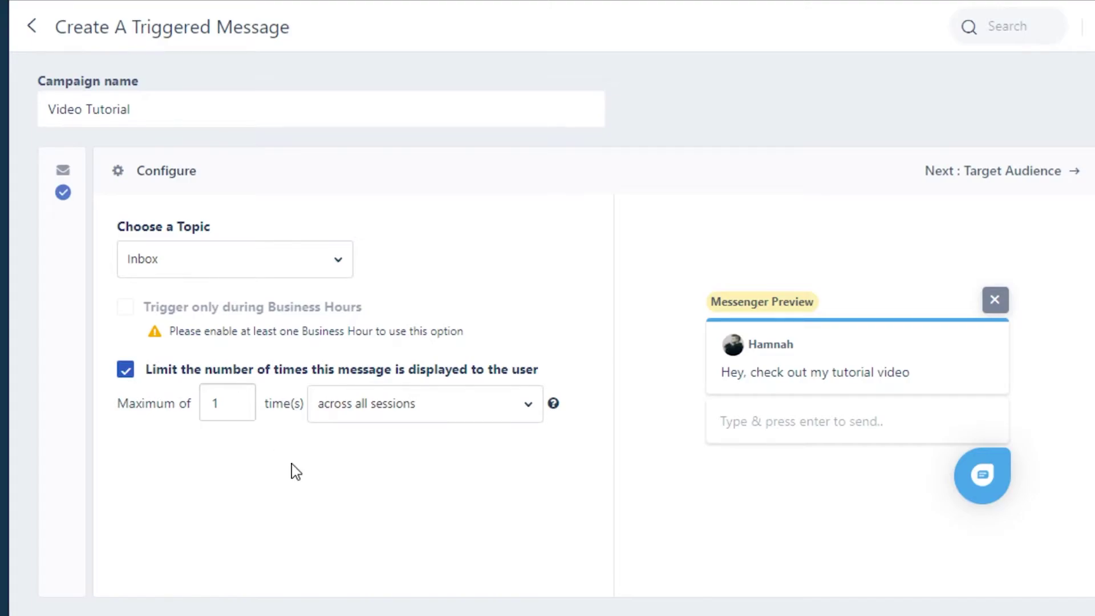
pyautogui.click(1008, 178)
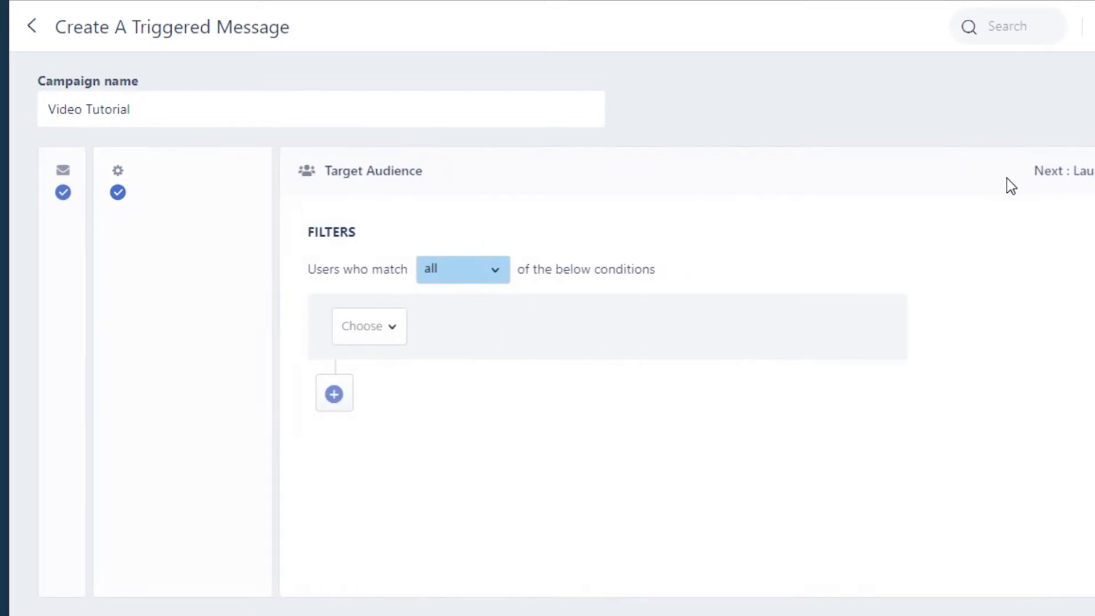
# - Filter the audience to current page url contains 1 and continue to the Launch step
pyautogui.click(261, 332)
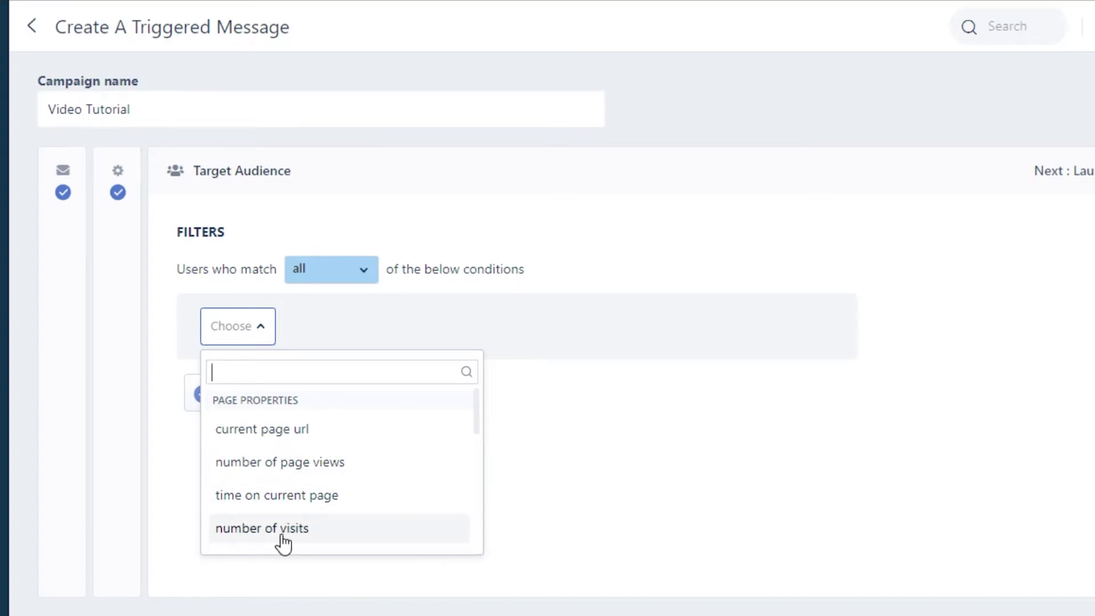
pyautogui.click(706, 402)
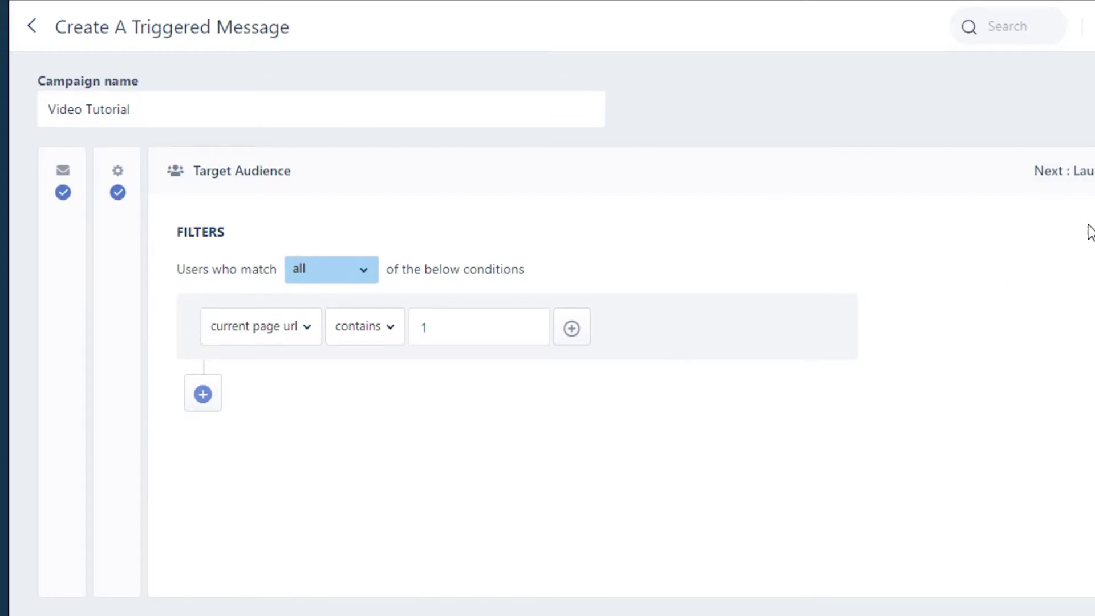
pyautogui.click(1086, 172)
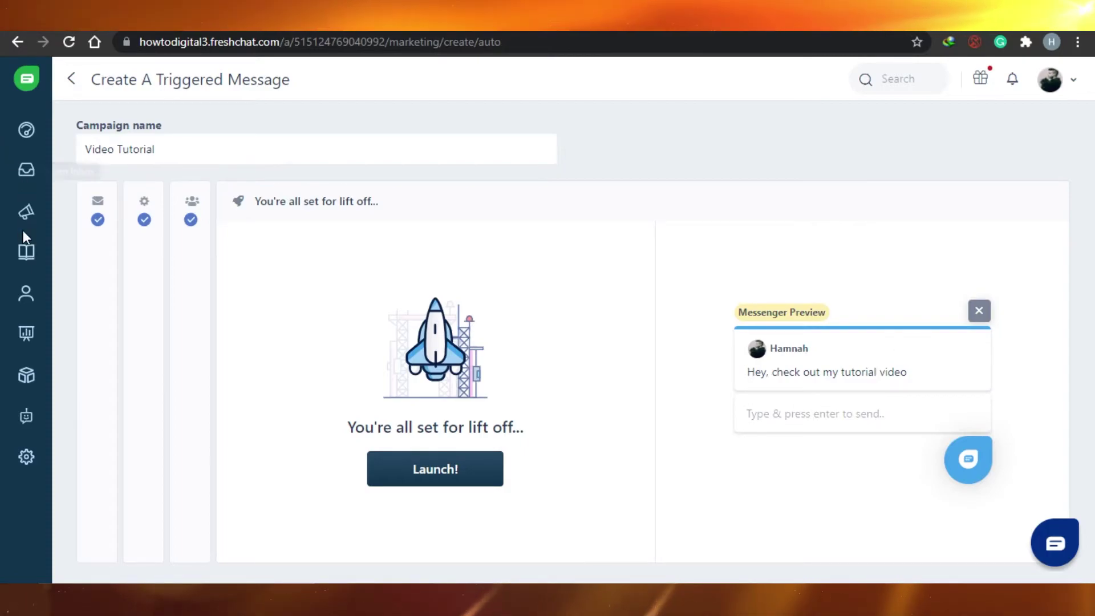
# - Go to the FAQs page listing the Sample Category and its four FAQs
pyautogui.click(23, 262)
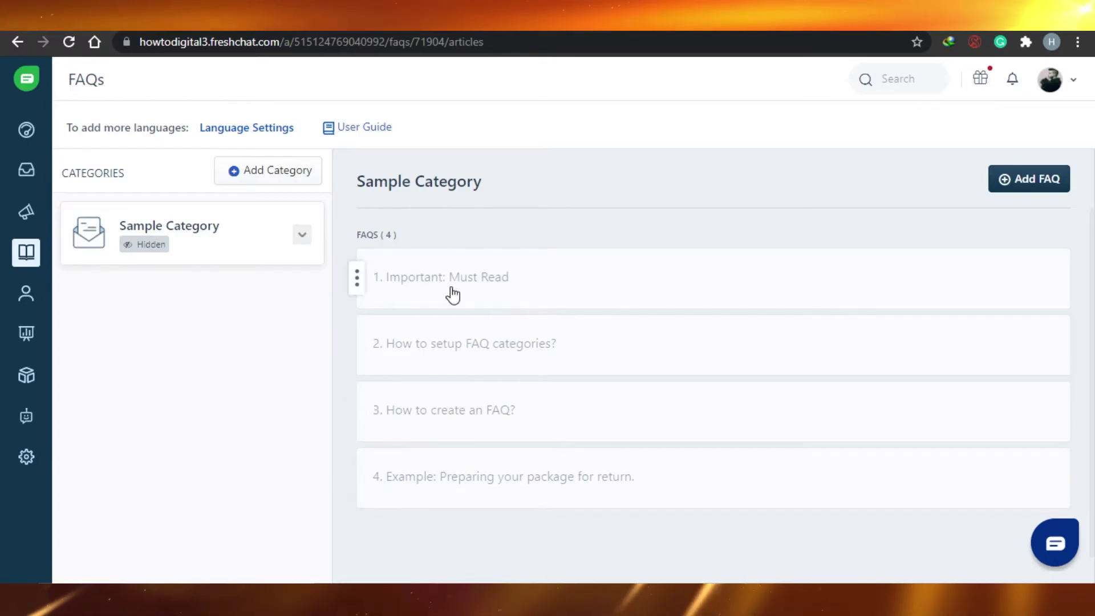
# - Add an FAQ titled 'Customer service' with placeholder body 'bjhfiu' and publish it
pyautogui.click(1040, 188)
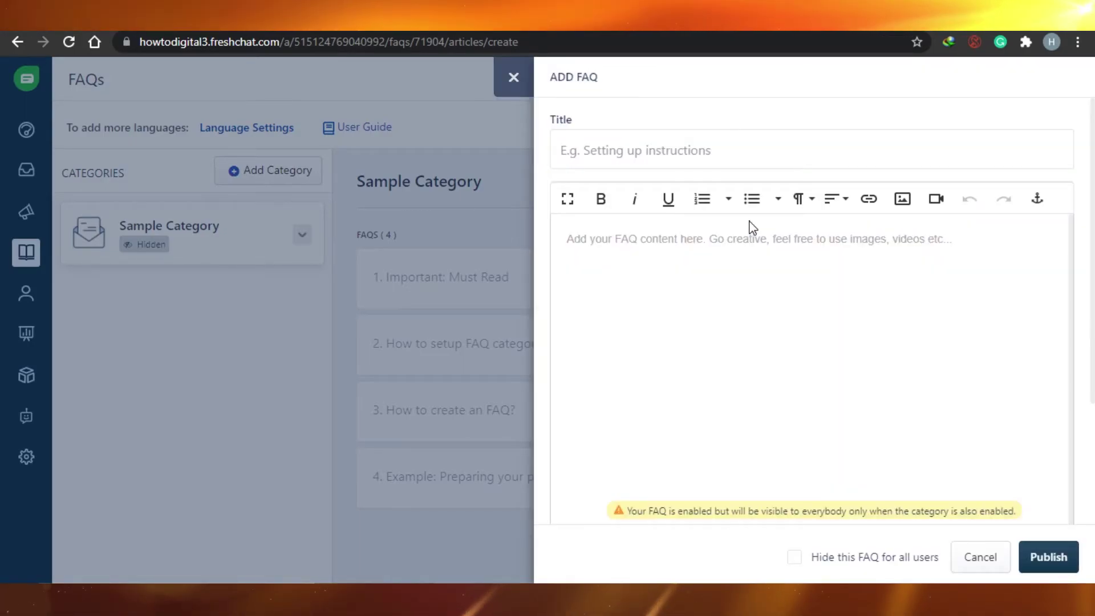
pyautogui.click(660, 151)
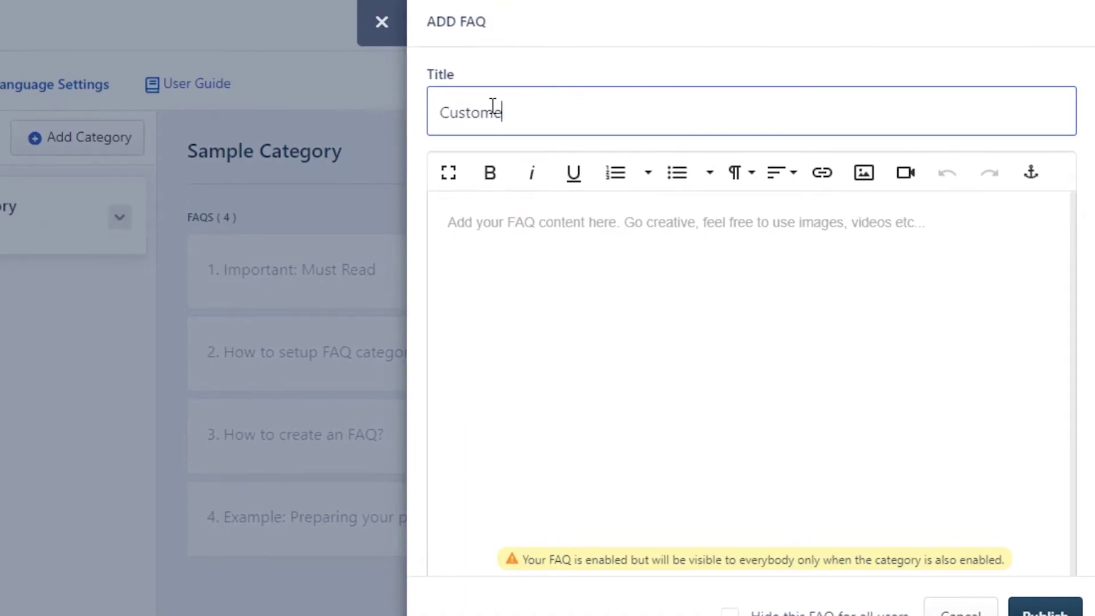
pyautogui.click(509, 256)
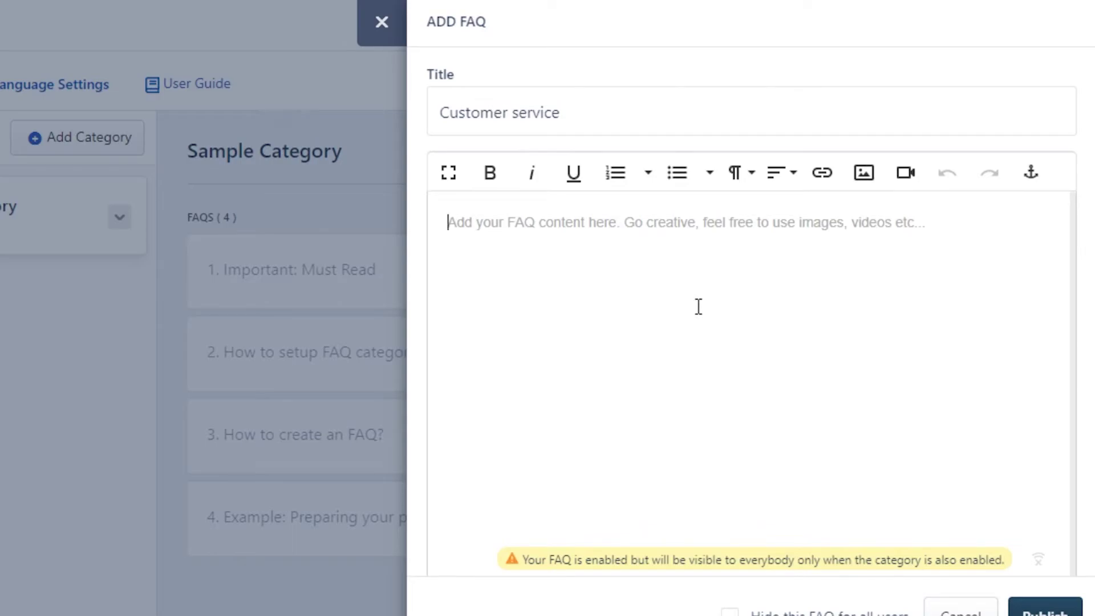
pyautogui.write('bjhfiu')
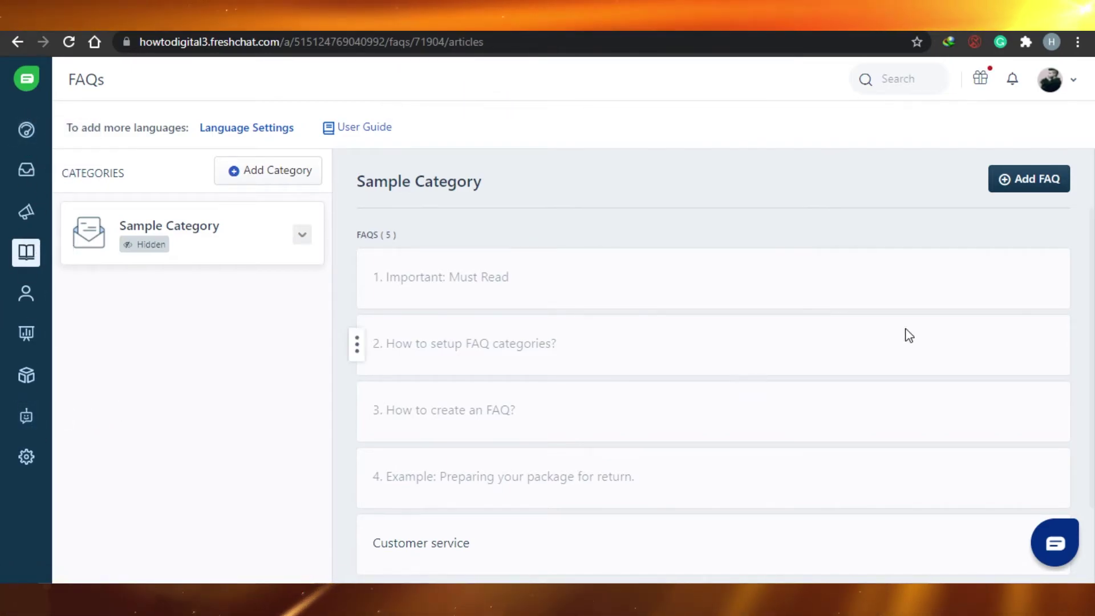
# - Check the five FAQs in the list, then switch to the People page's All Users segment
pyautogui.scroll(-2, 1068, 252)
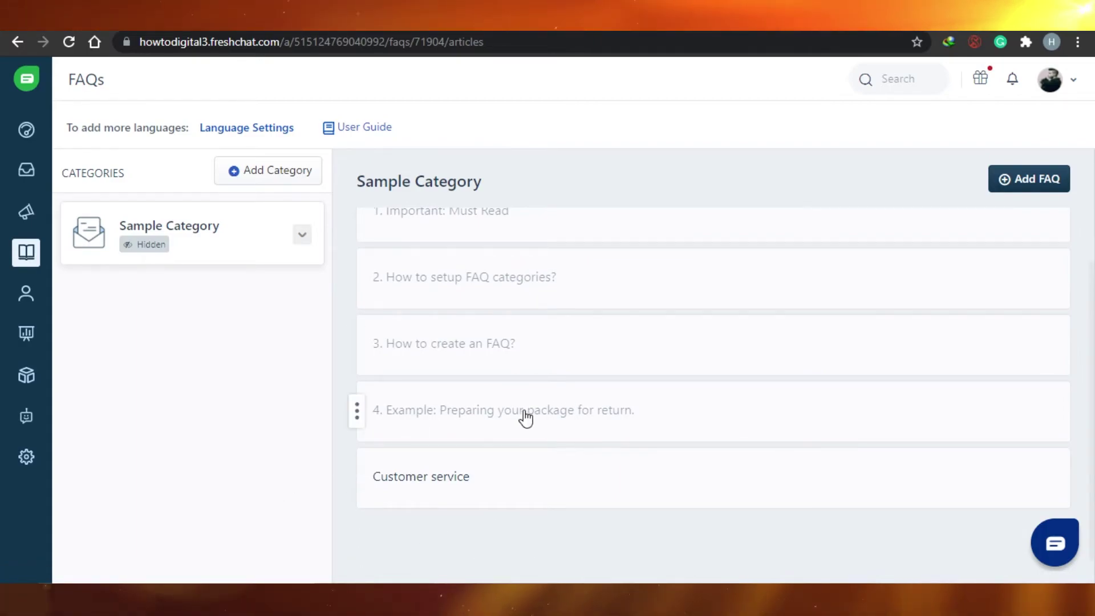
pyautogui.click(25, 294)
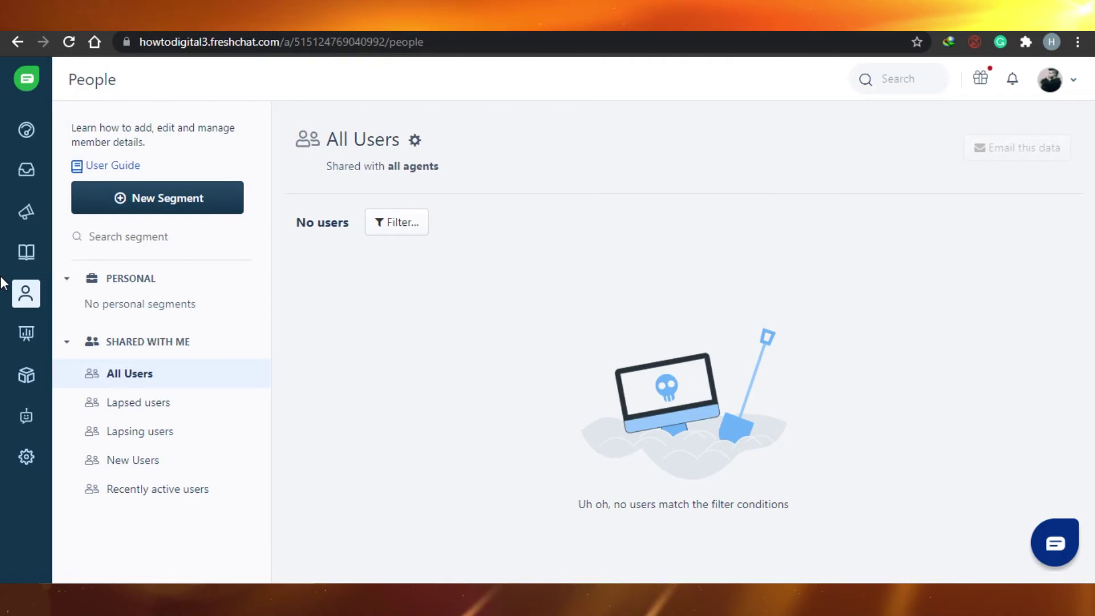
# - Browse the report cards on the Reports page, then go to the Admin settings
pyautogui.click(31, 340)
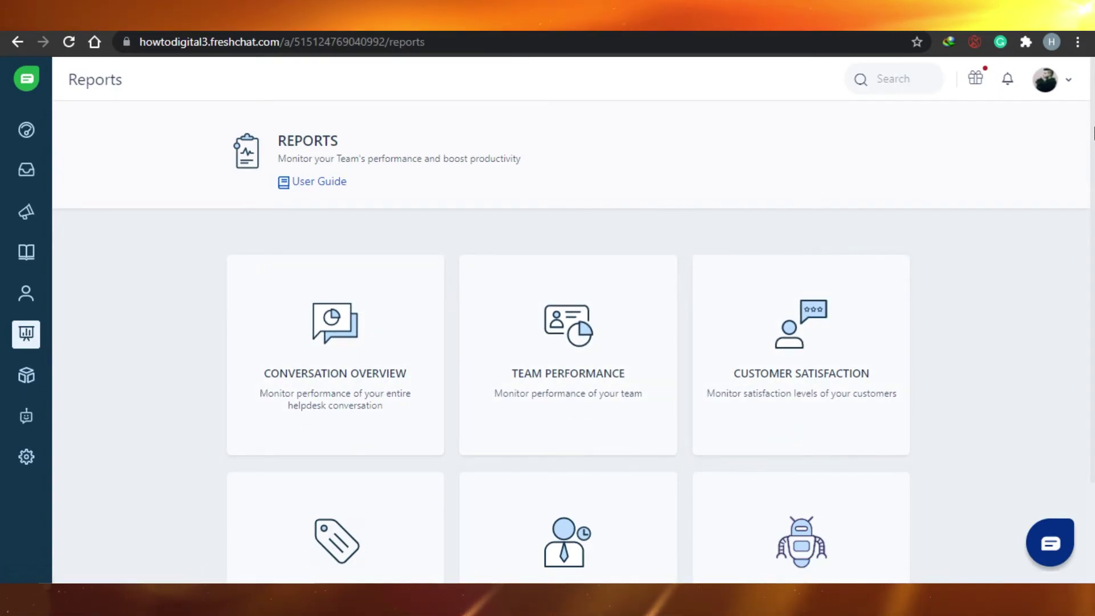
pyautogui.scroll(-2, 1079, 339)
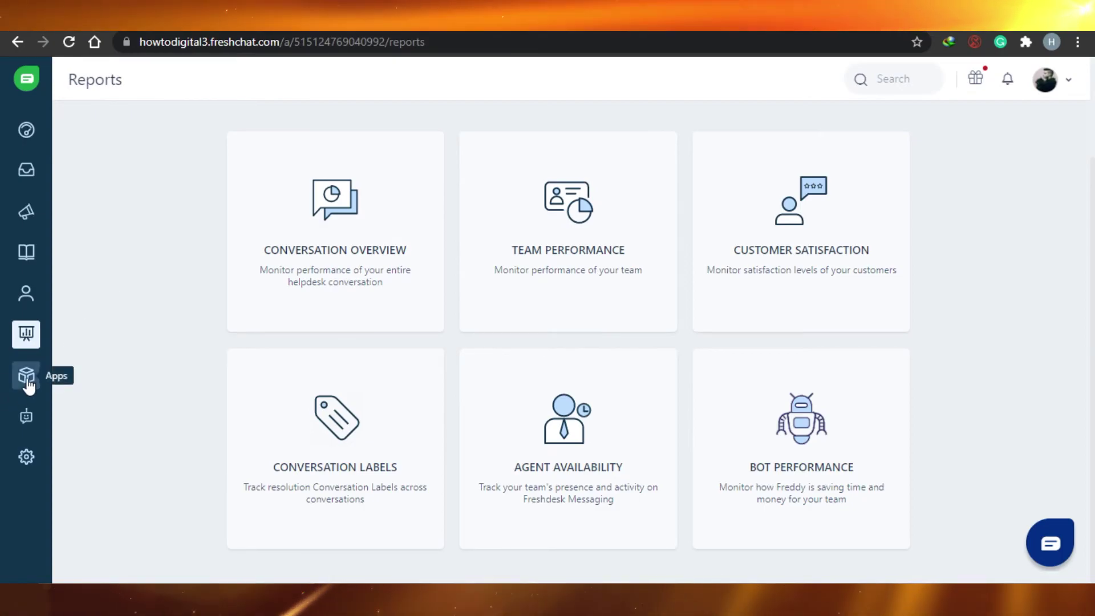
pyautogui.click(26, 334)
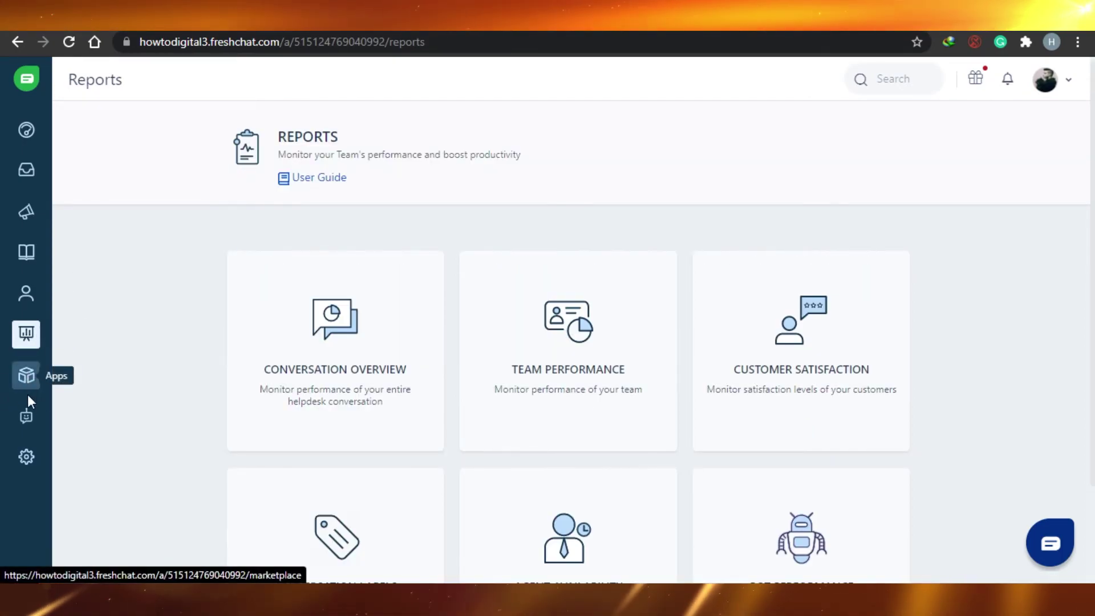
pyautogui.click(26, 458)
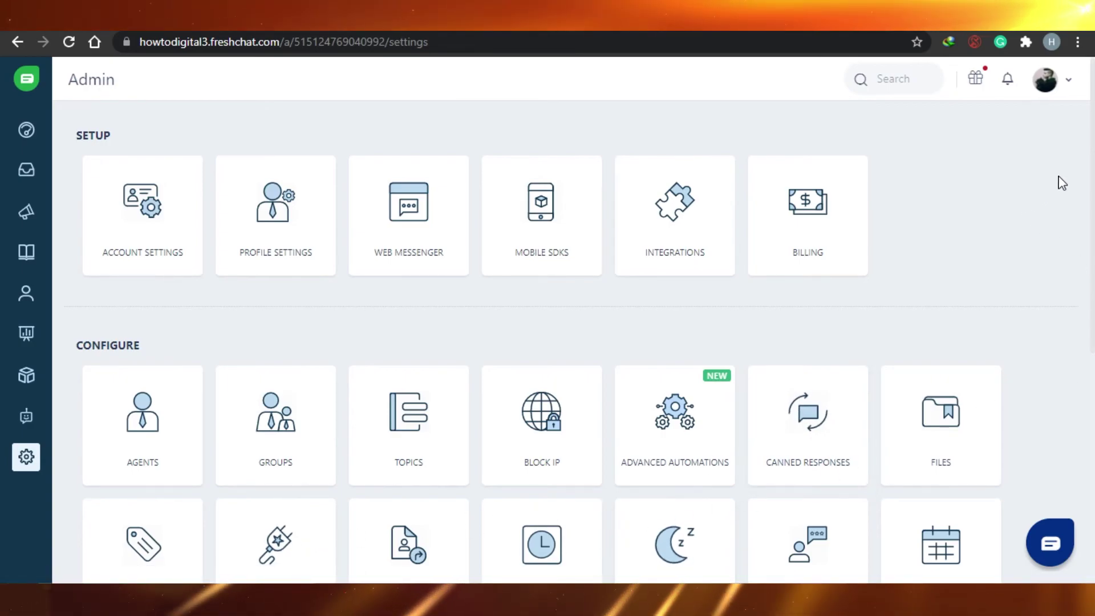
# - Look over the Admin options, then return to the Dashboard
pyautogui.scroll(-7, 723, 247)
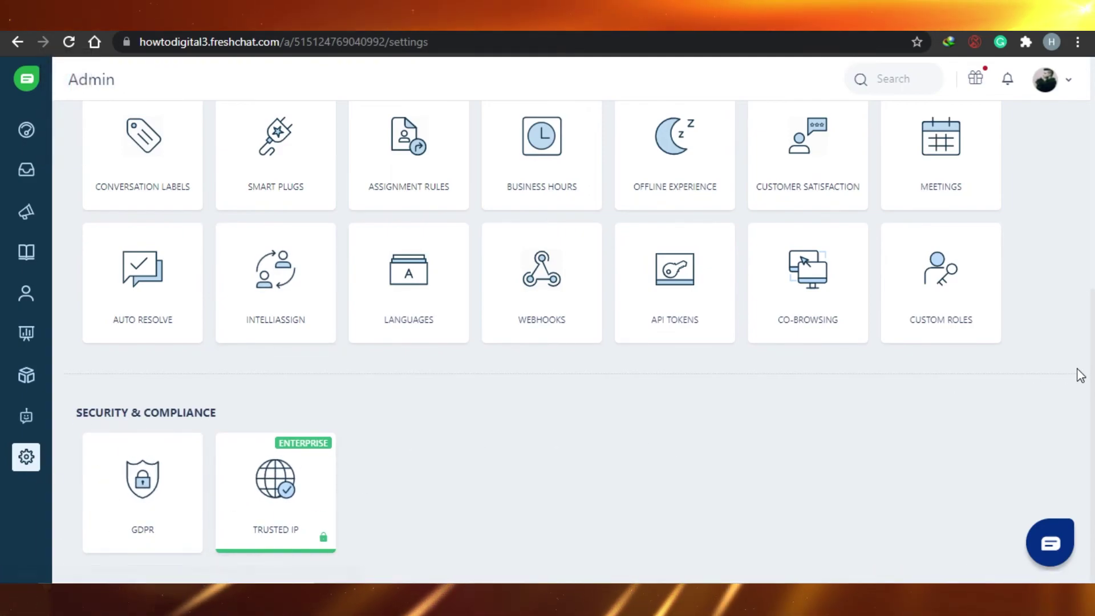
pyautogui.click(26, 136)
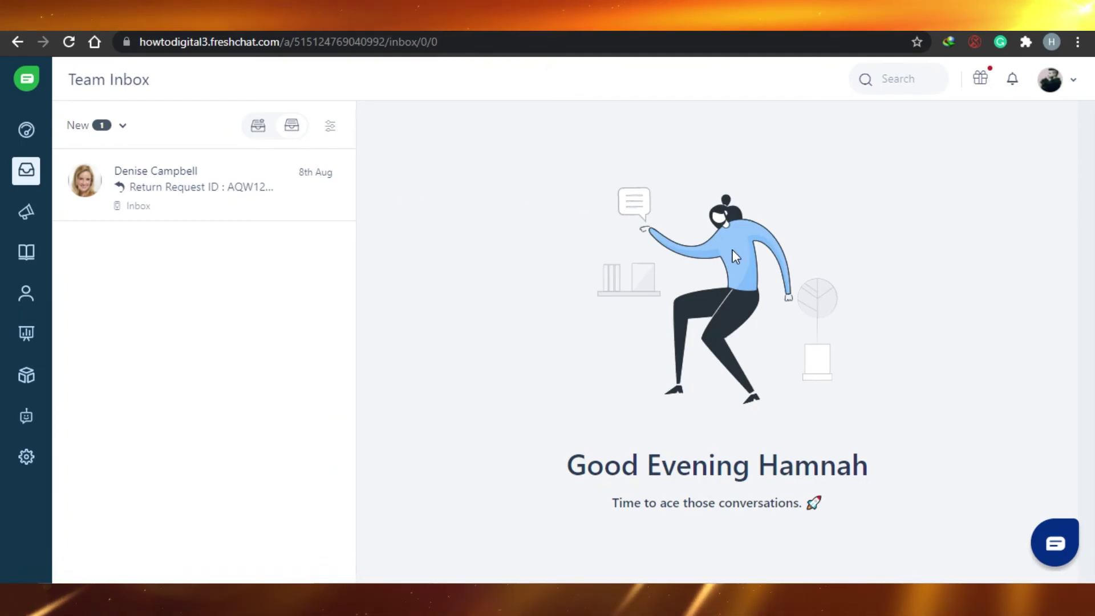
# - Send 'hey , i hope i were a big help' plus a smiley emoji in the return-request conversation
pyautogui.click(215, 188)
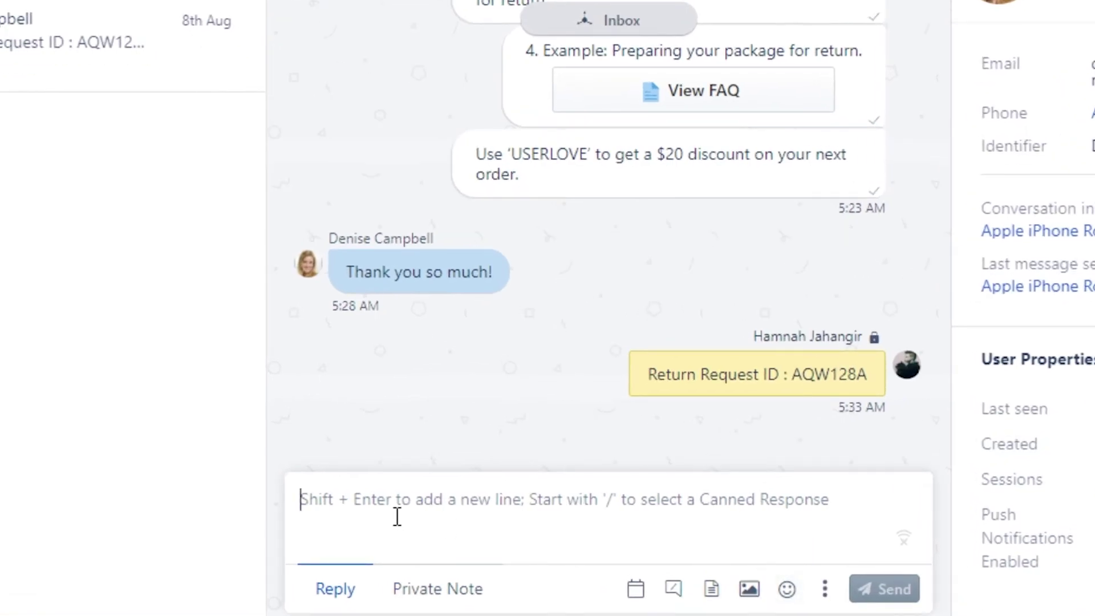
pyautogui.write('hey , i hope i were a big help')
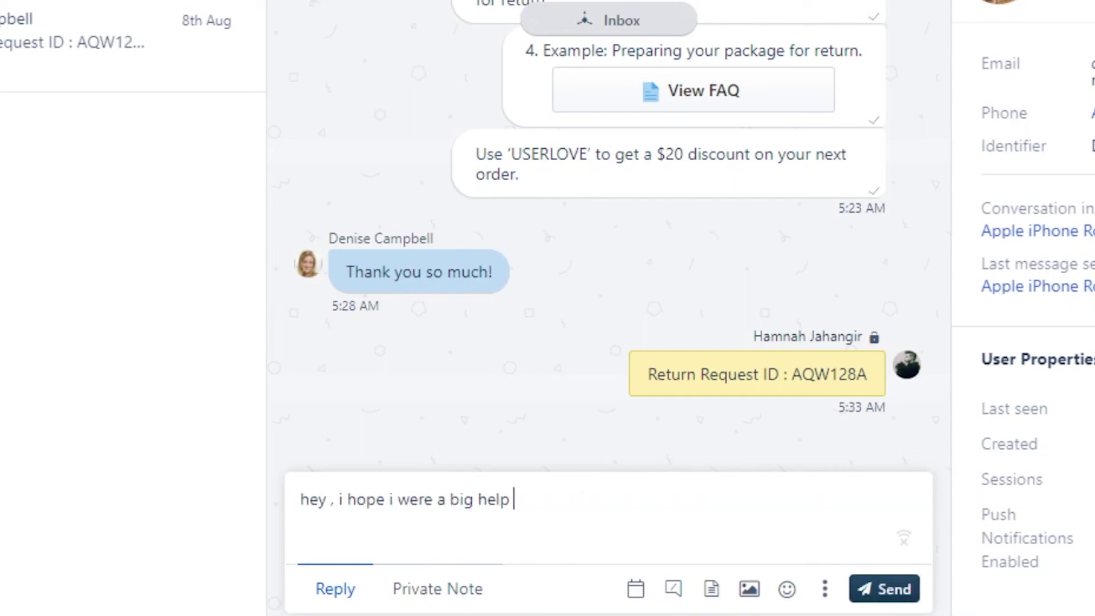
pyautogui.click(786, 596)
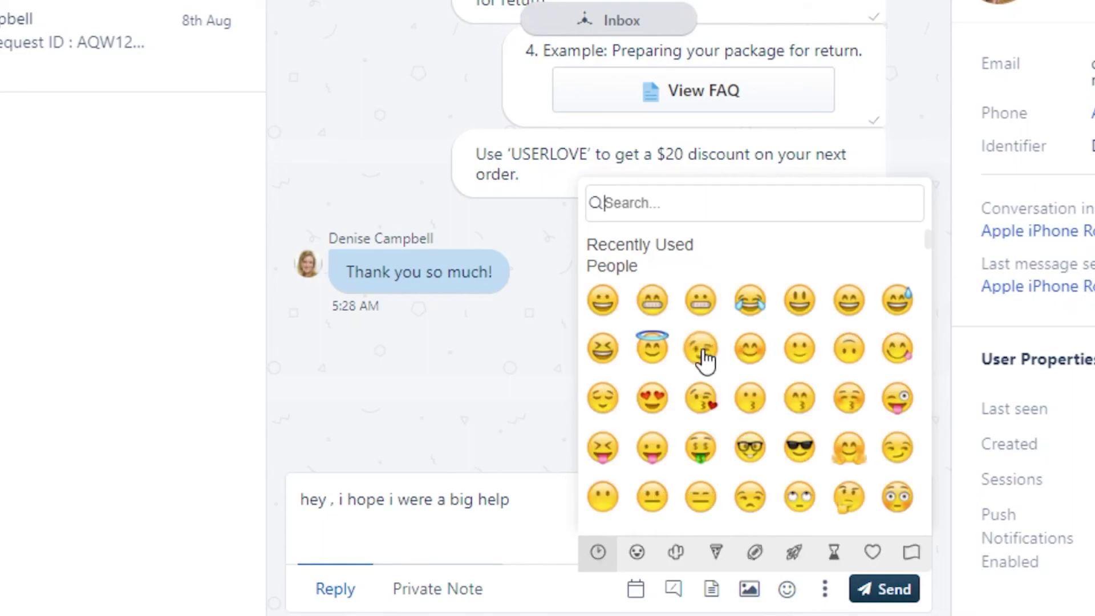
pyautogui.click(801, 354)
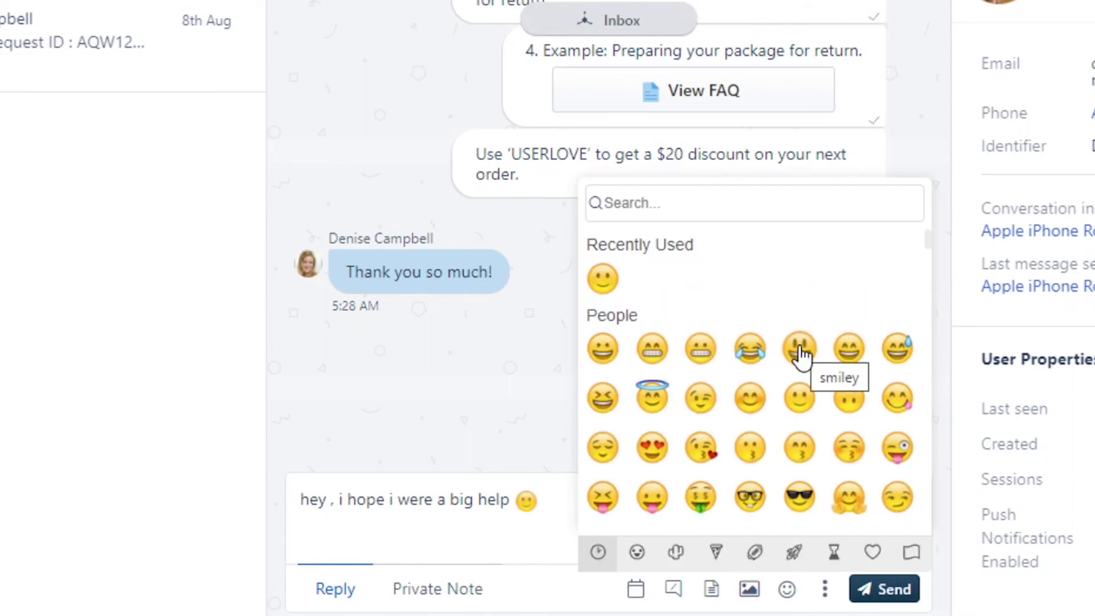
pyautogui.click(525, 585)
pyautogui.click(885, 589)
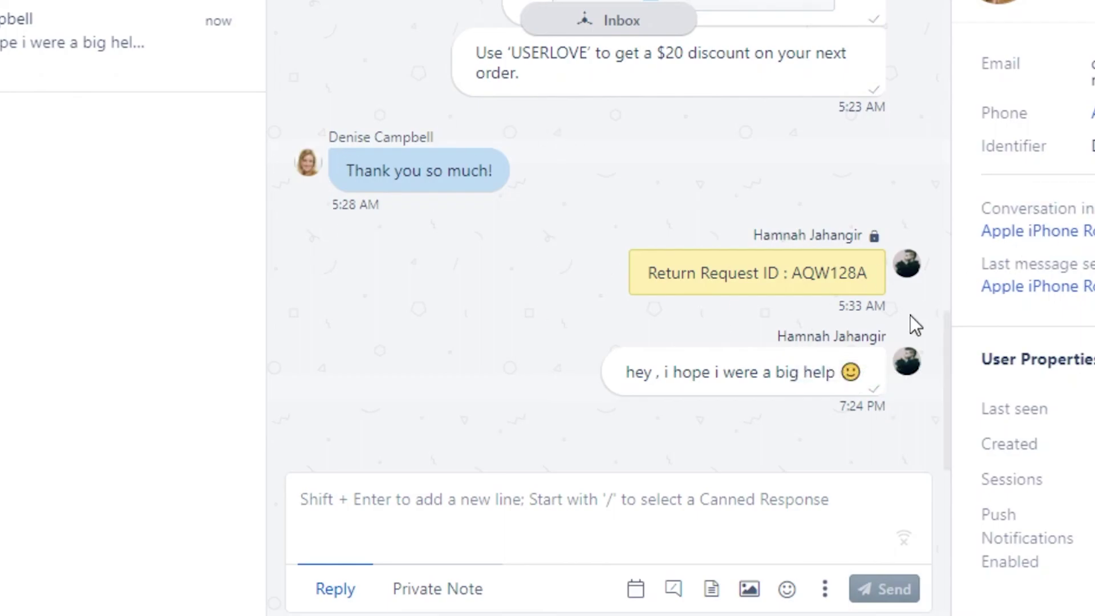
pyautogui.moveTo(947, 394)
pyautogui.mouseDown()
pyautogui.moveTo(941, 250)
pyautogui.moveTo(944, 409)
pyautogui.mouseUp()
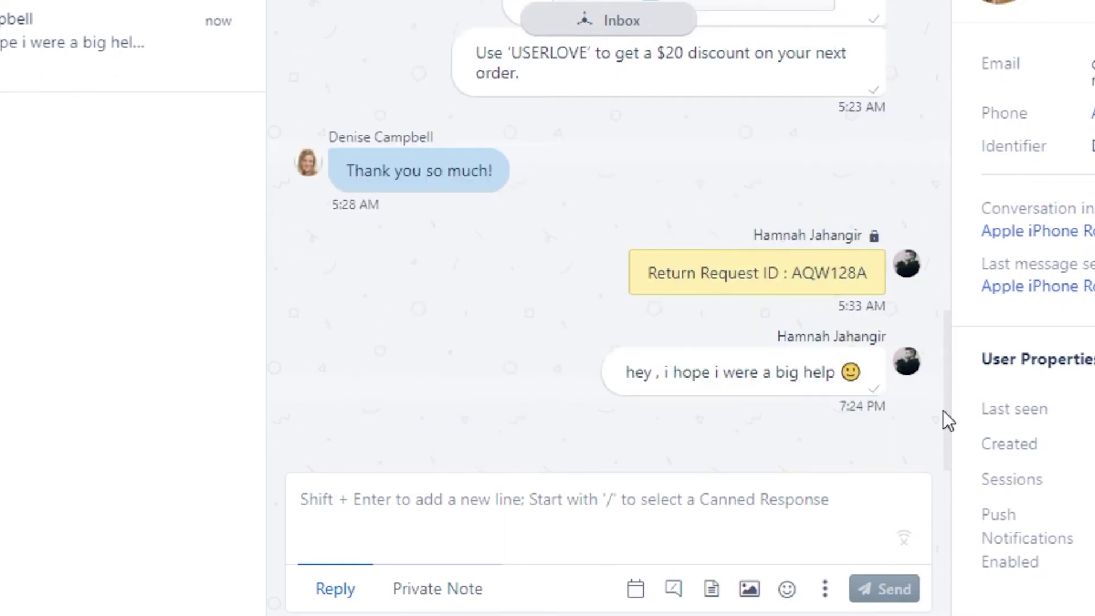